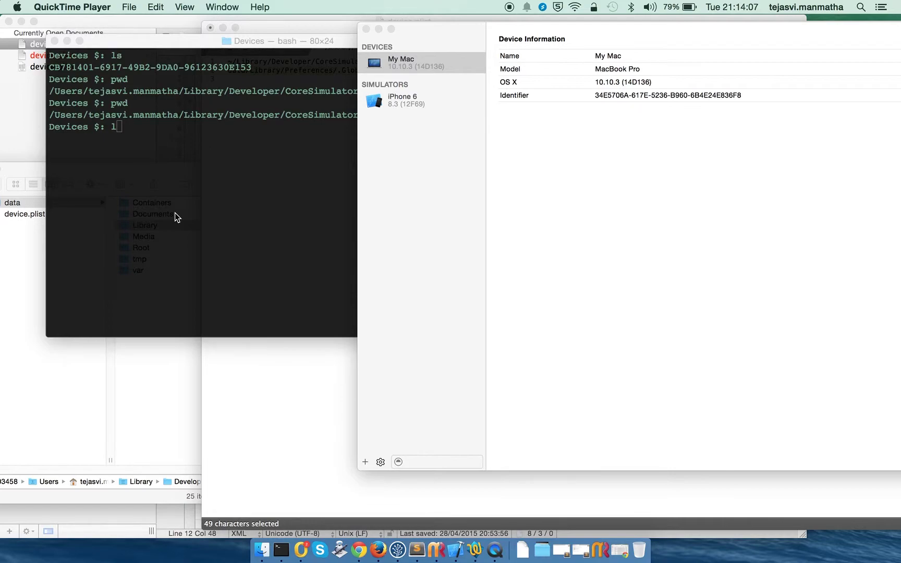
Clear the stray letter at the Terminal prompt and bring up Xcode's Devices window via Window > Devices.
left_click(175, 212)
key("BackSpace")
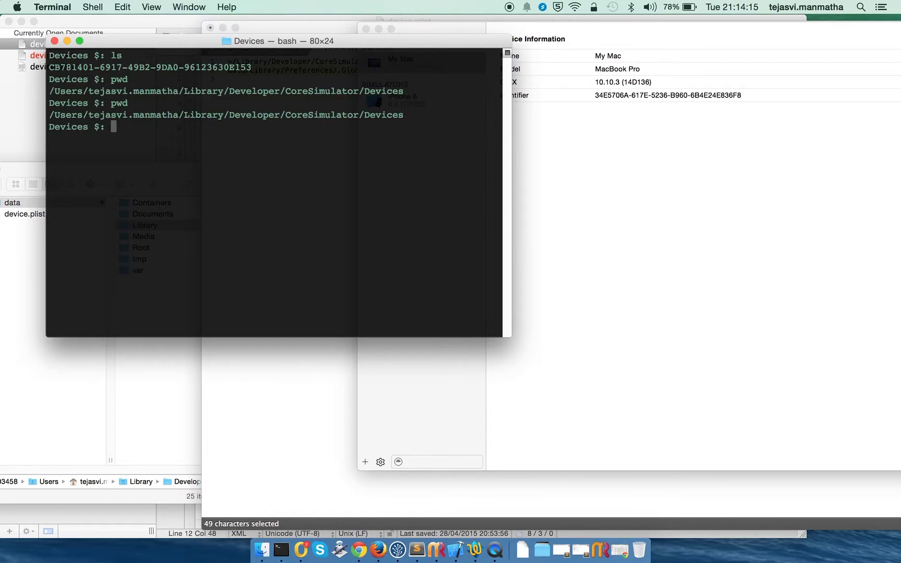
left_click(588, 138)
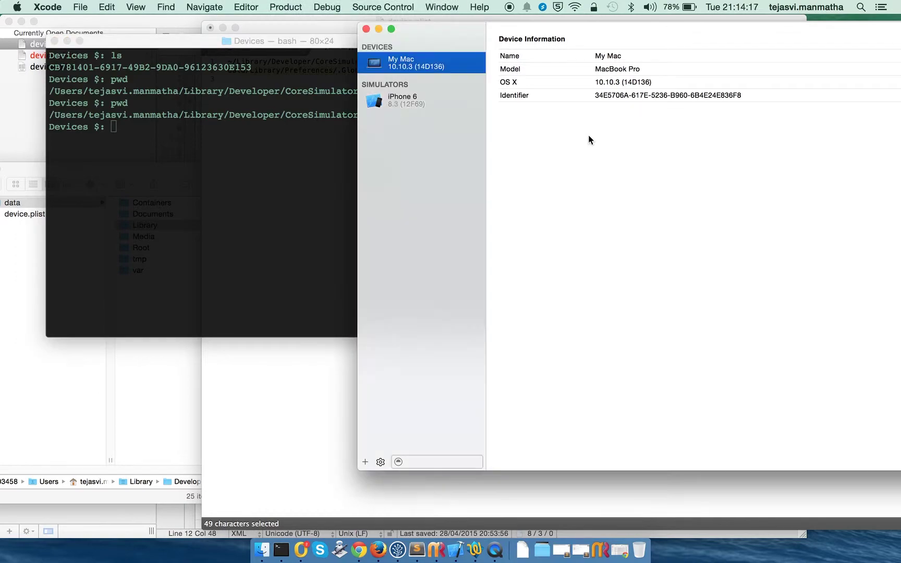
left_click(443, 7)
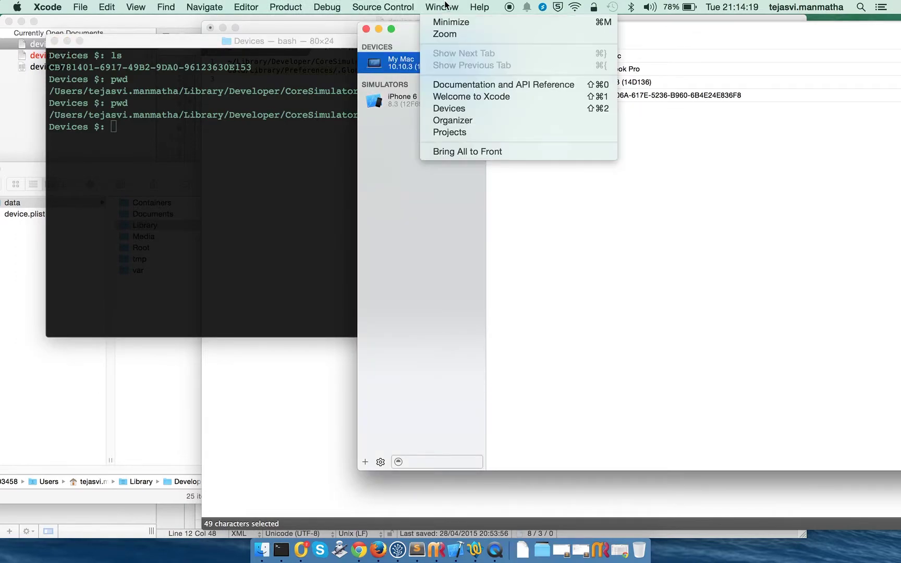
left_click(463, 110)
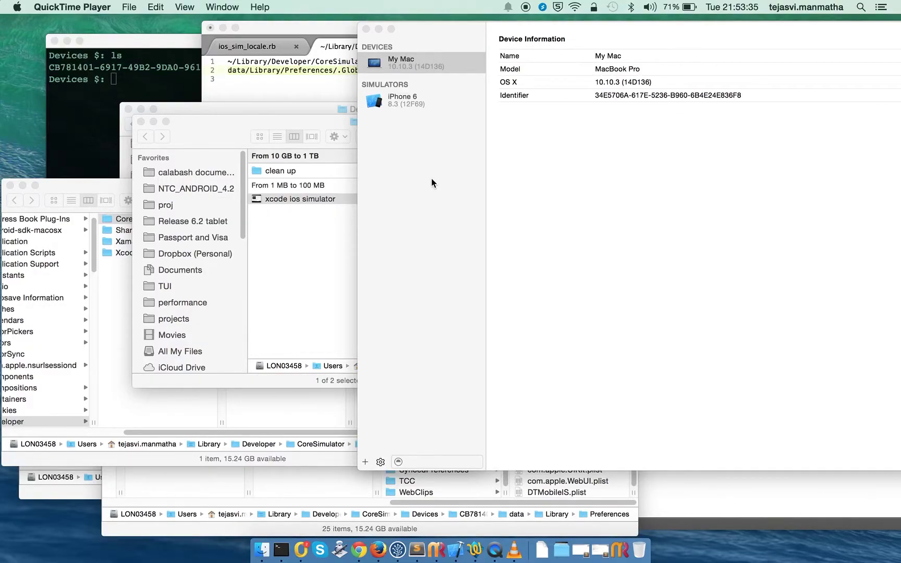
left_click(411, 101)
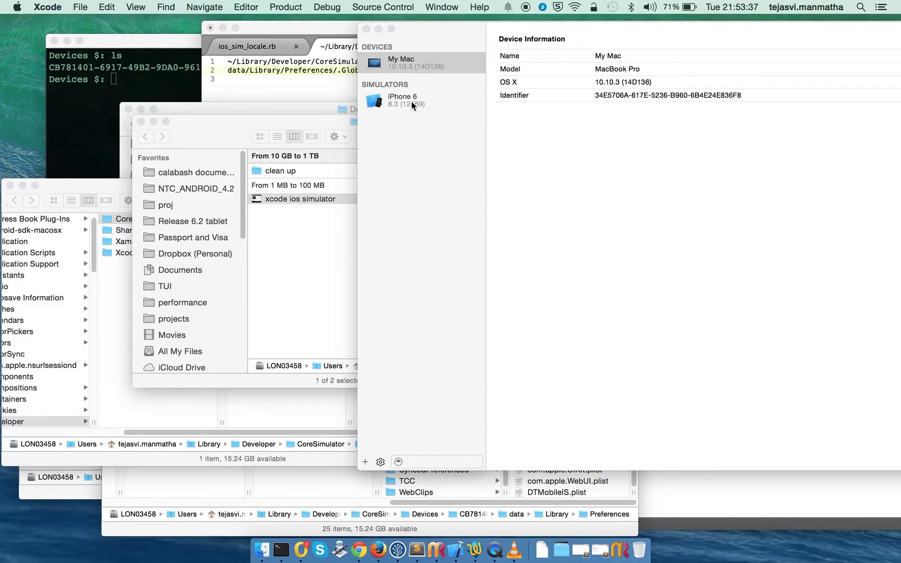
left_click(411, 101)
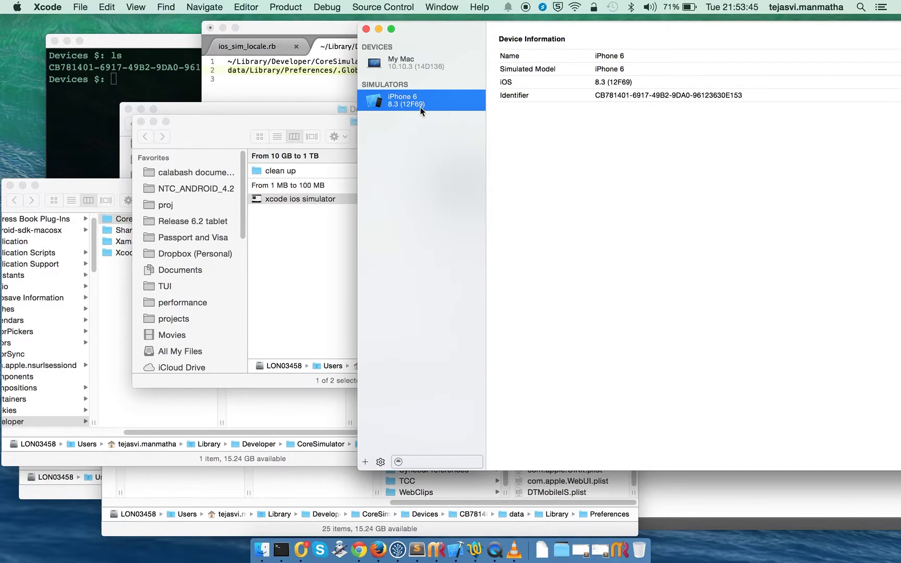
left_click(187, 50)
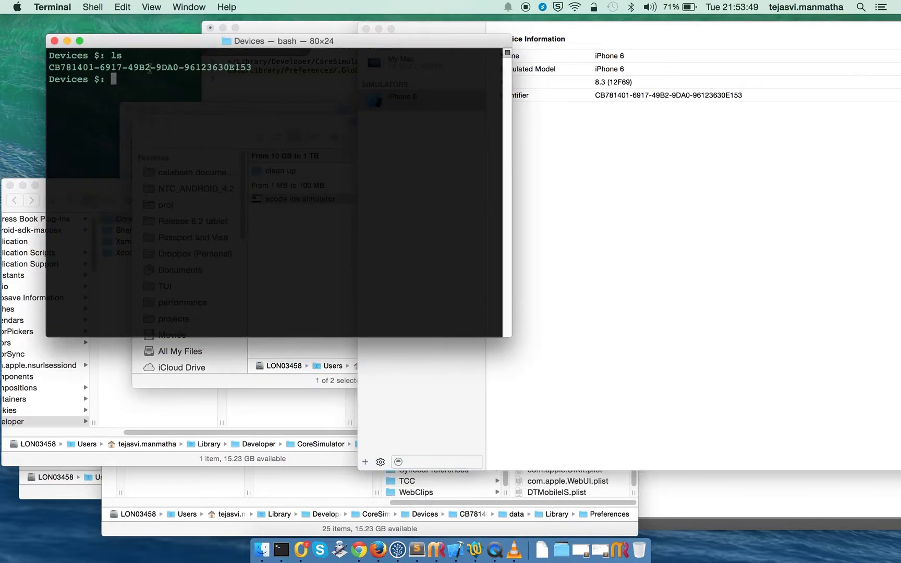
type("pwd")
Run pwd to confirm the shell is in the CoreSimulator Devices folder.
key("Return")
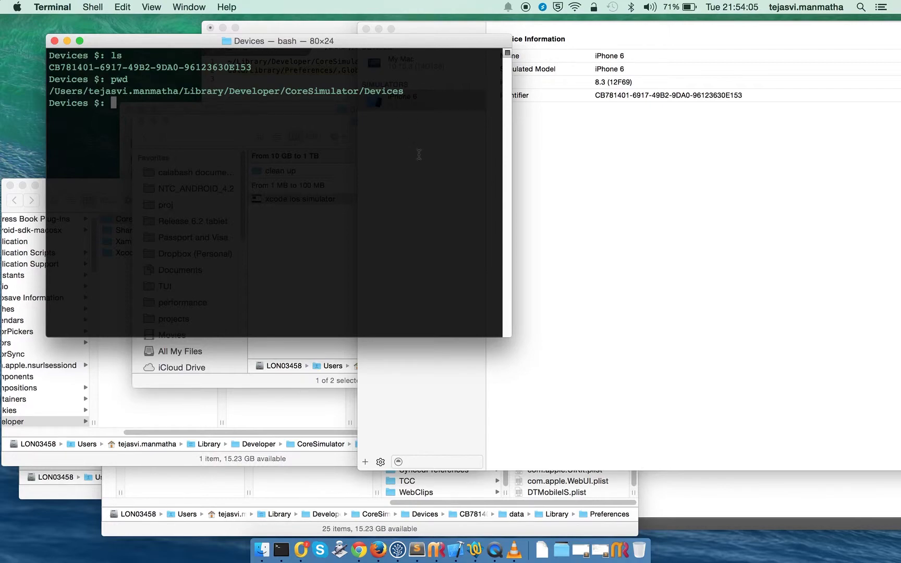
Create a new iPhone 6 Plus simulator on iOS 8.3 in the Devices window.
left_click(550, 195)
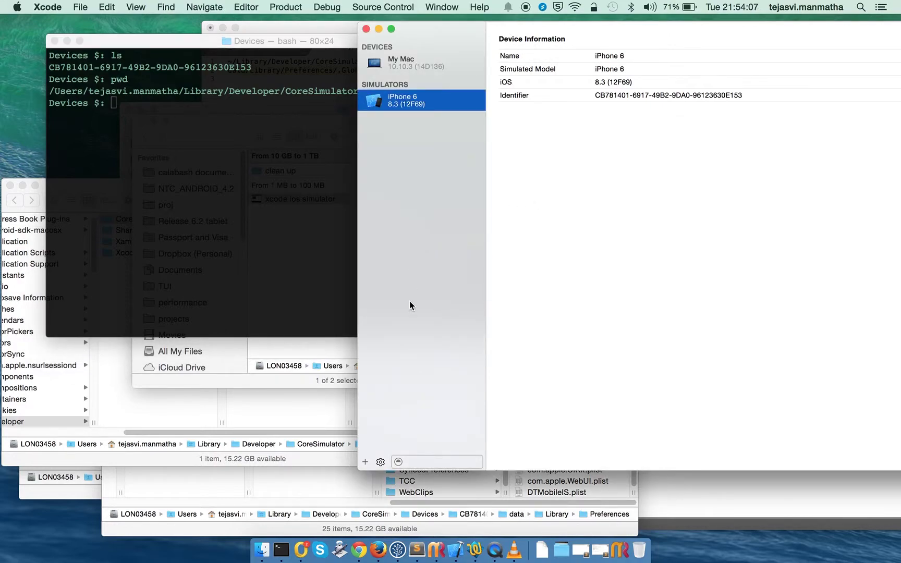
left_click(366, 462)
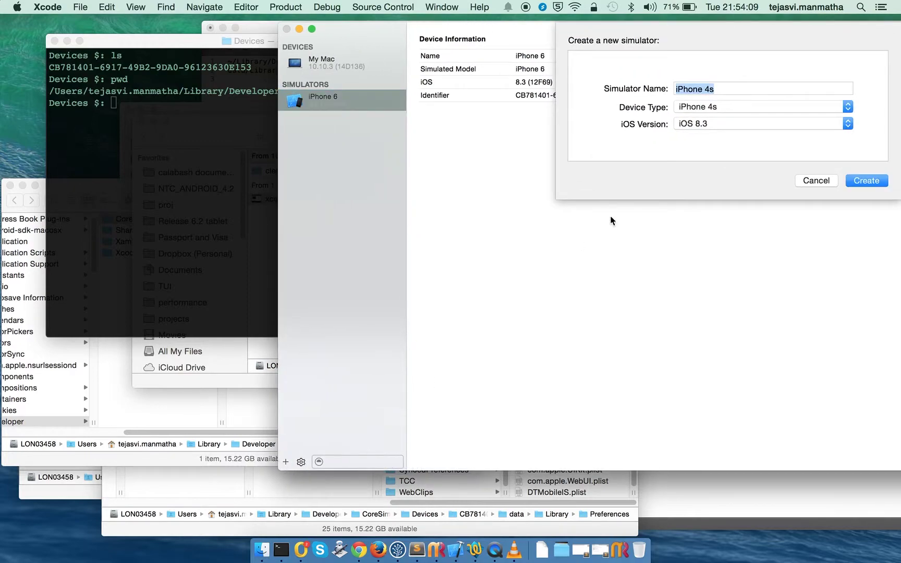
left_click(722, 108)
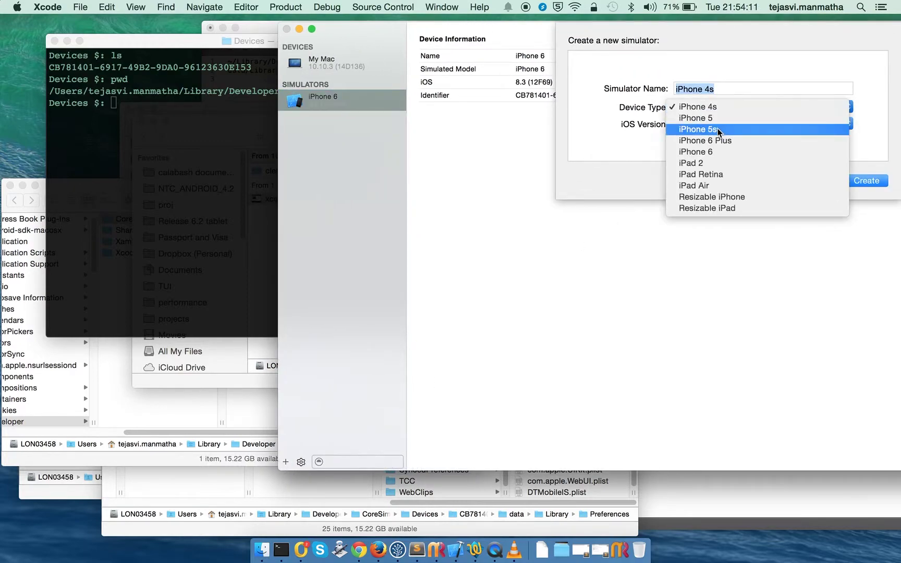
left_click(716, 144)
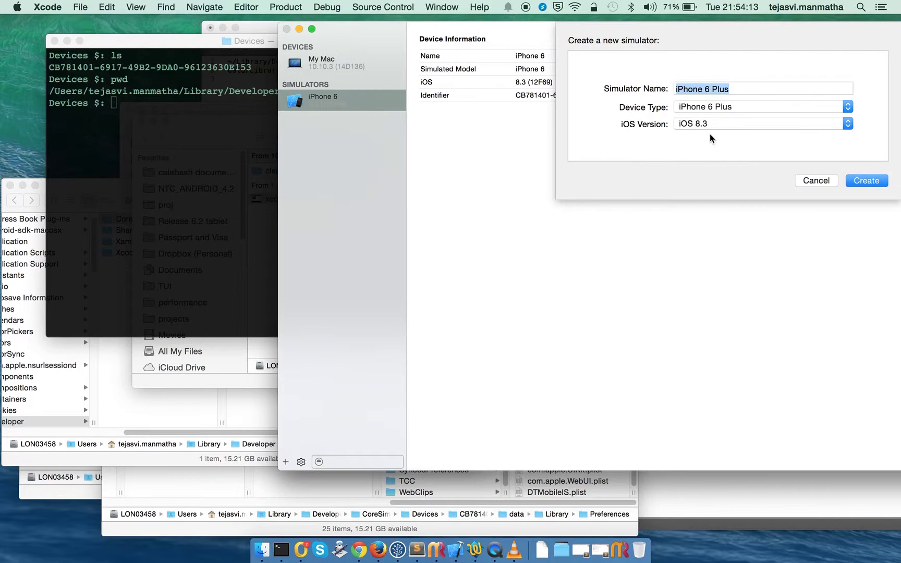
left_click(866, 181)
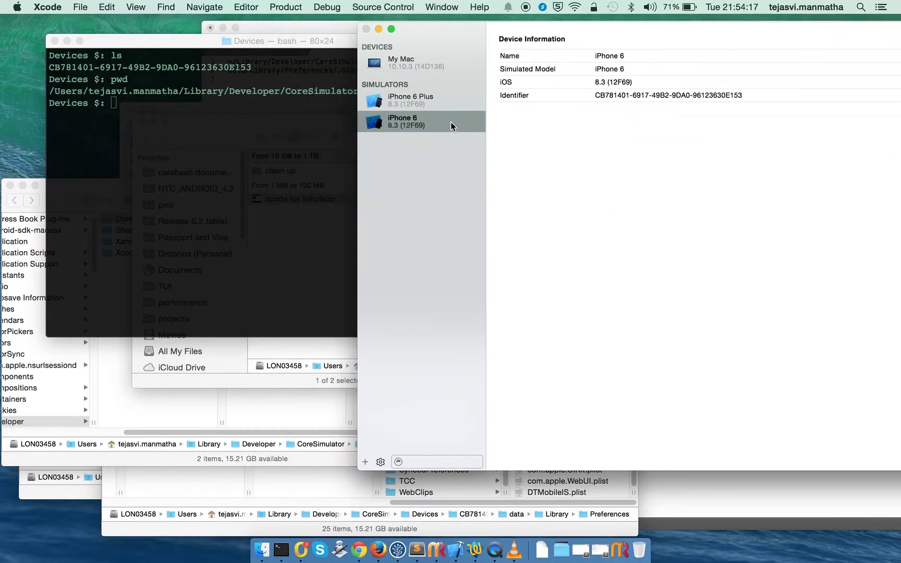
Show the new simulator's details and copy its identifier A30DE111-3B27-435A-8207-D8911D7EC535.
left_click(422, 101)
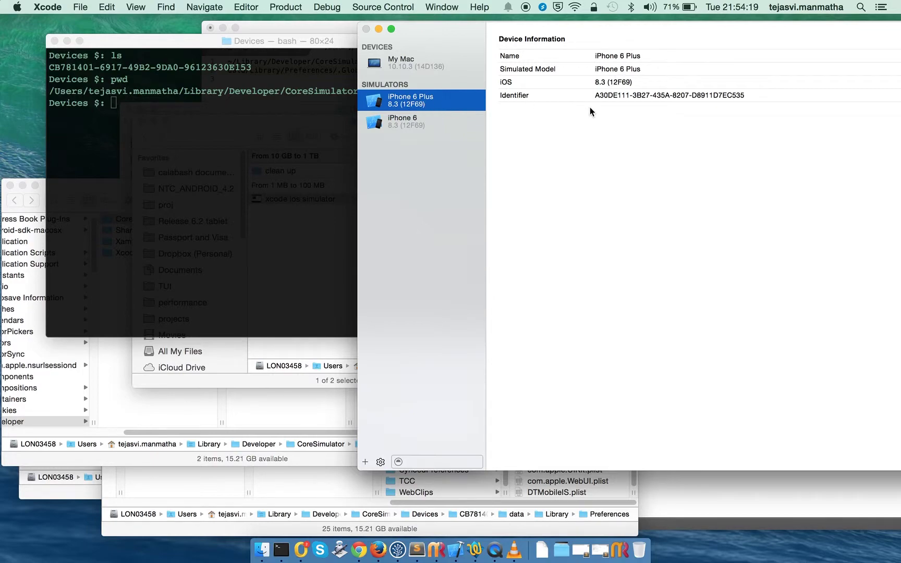
left_click_drag(595, 95, 747, 99)
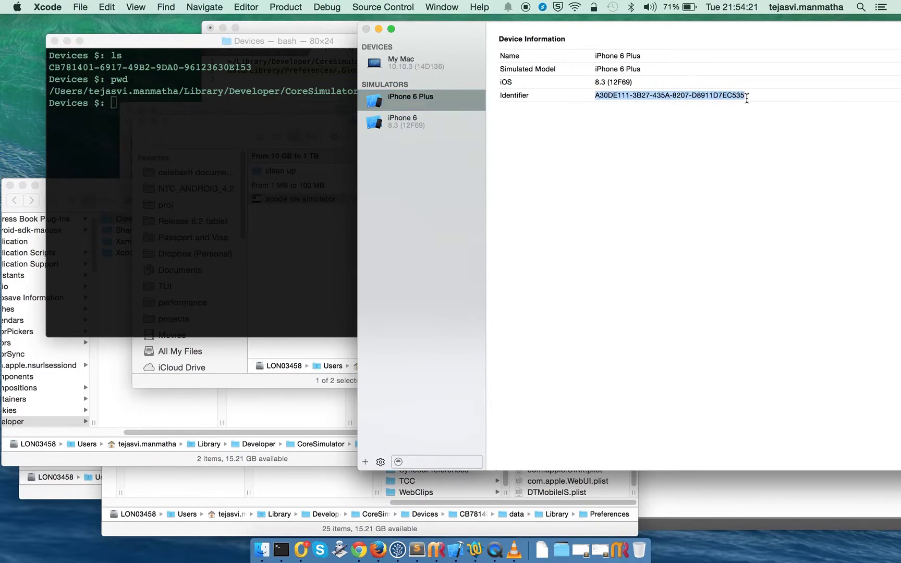
key("super+c")
List the simulator folders with ls and open the Devices folder in Finder.
left_click(225, 138)
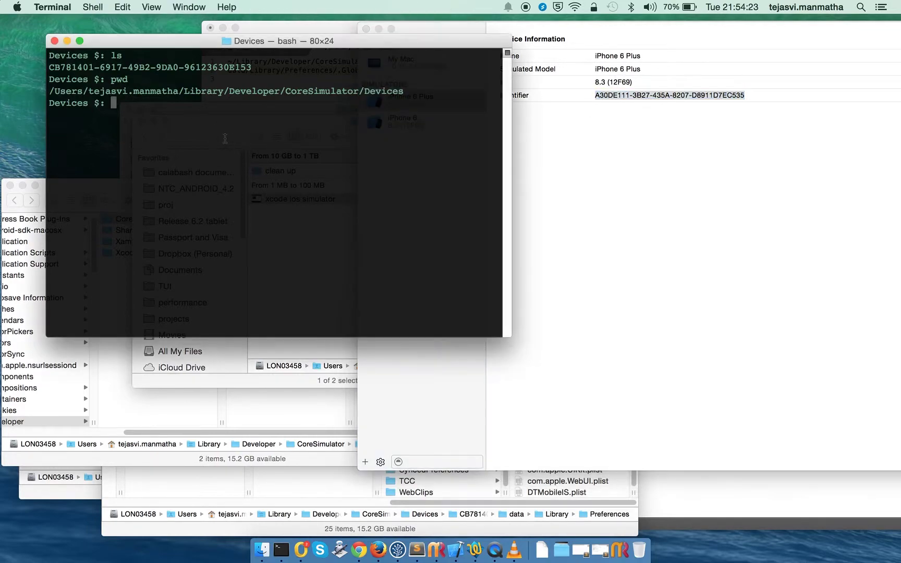
type("ls")
key("Return")
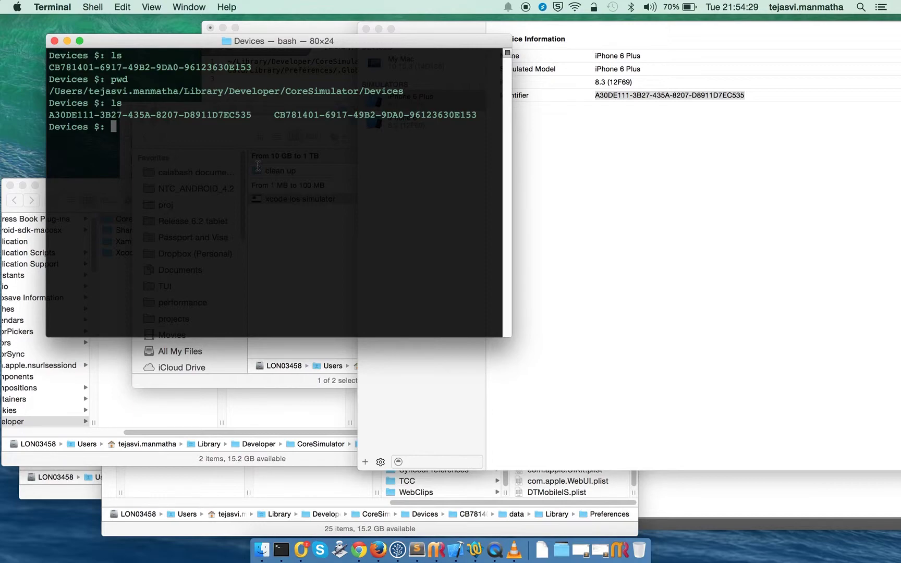
type("open ")
type(".")
key("Return")
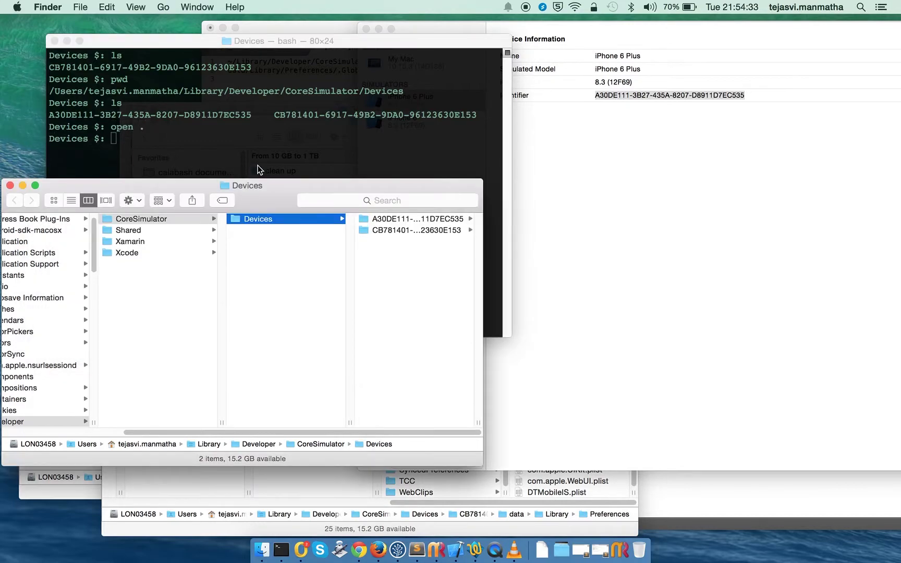
left_click_drag(269, 188, 111, 175)
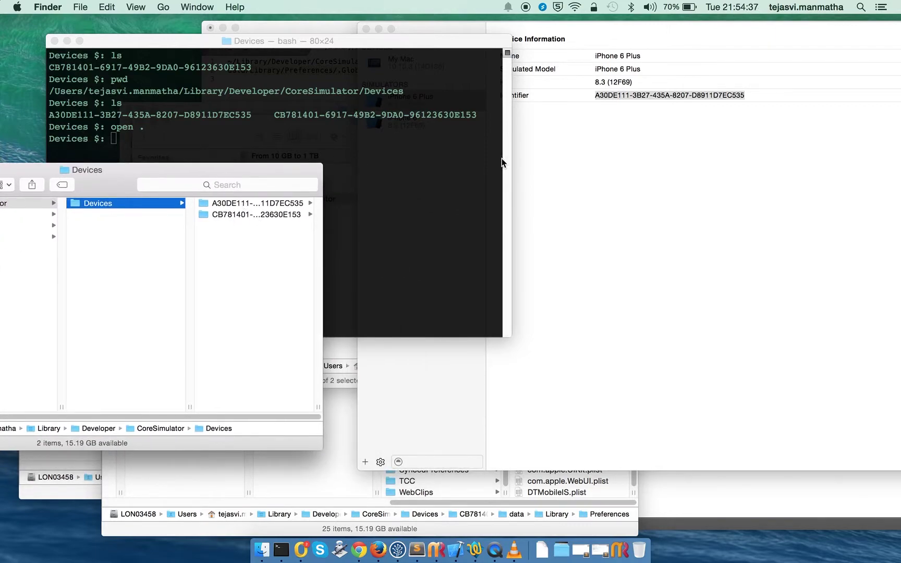
Open the A30DE111 folder's device.plist in TextWrangler via Open With.
left_click(254, 204)
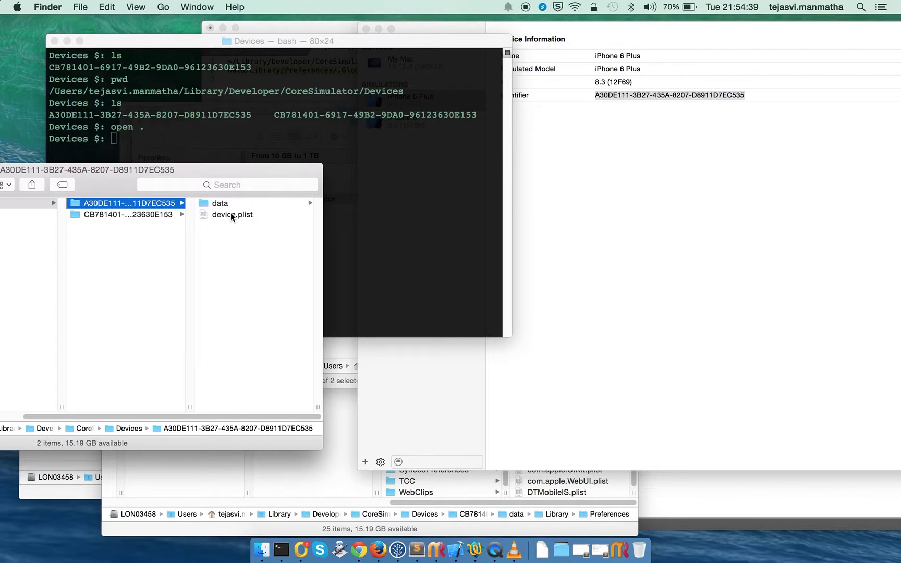
left_click(231, 214)
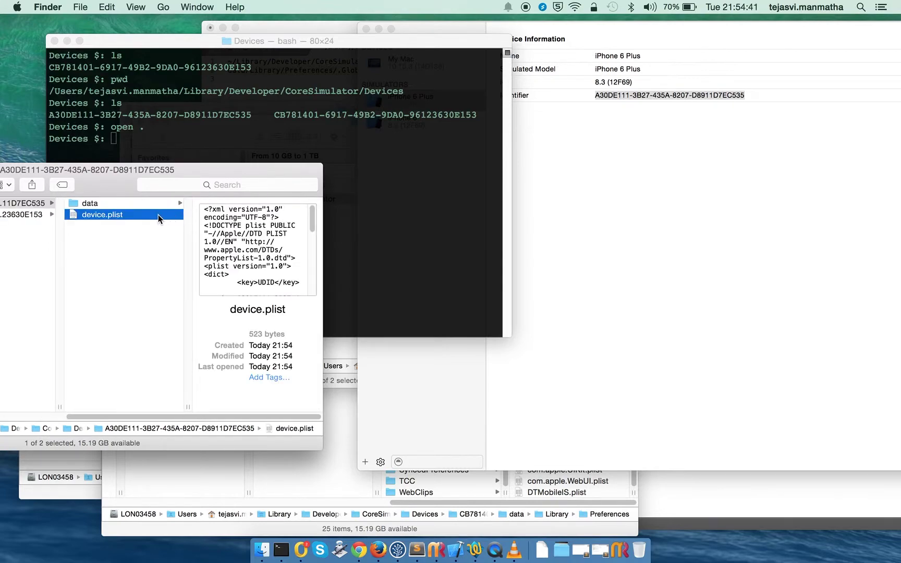
right_click(159, 218)
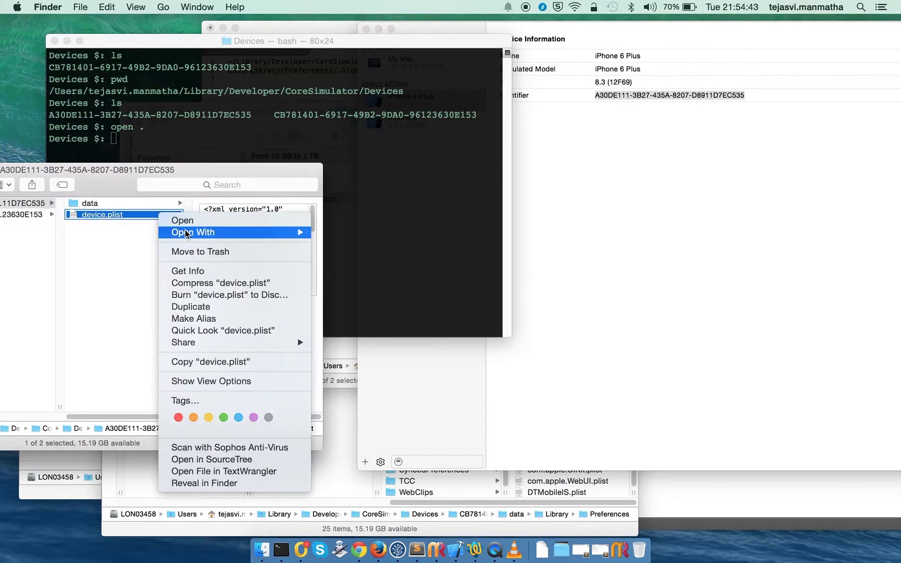
mouse_move(194, 232)
left_click(355, 252)
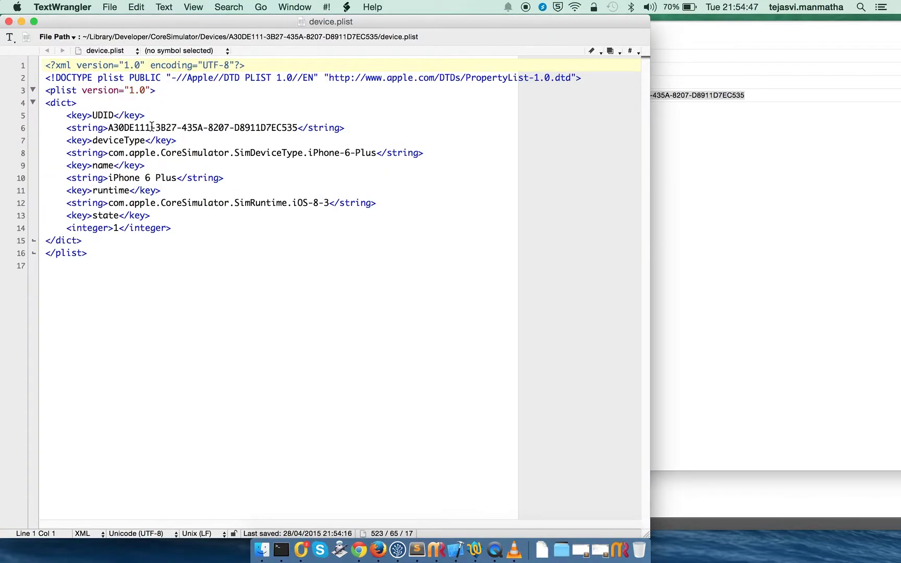
left_click(98, 116)
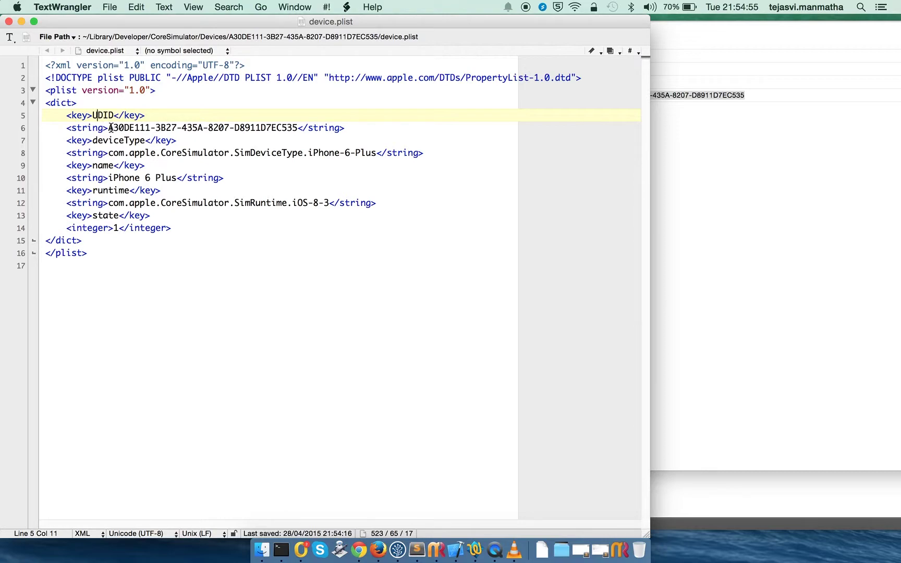
left_click(665, 153)
left_click_drag(744, 96, 596, 94)
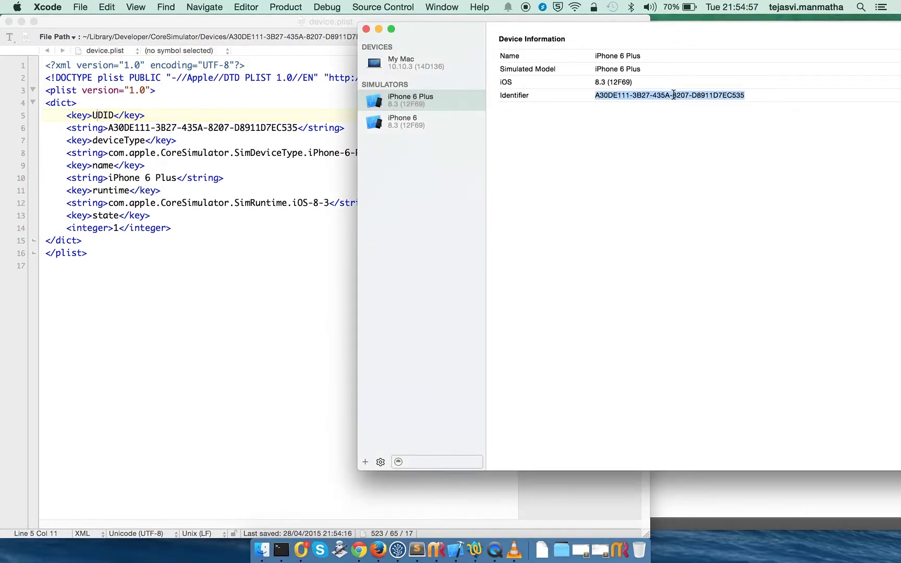
left_click(136, 140)
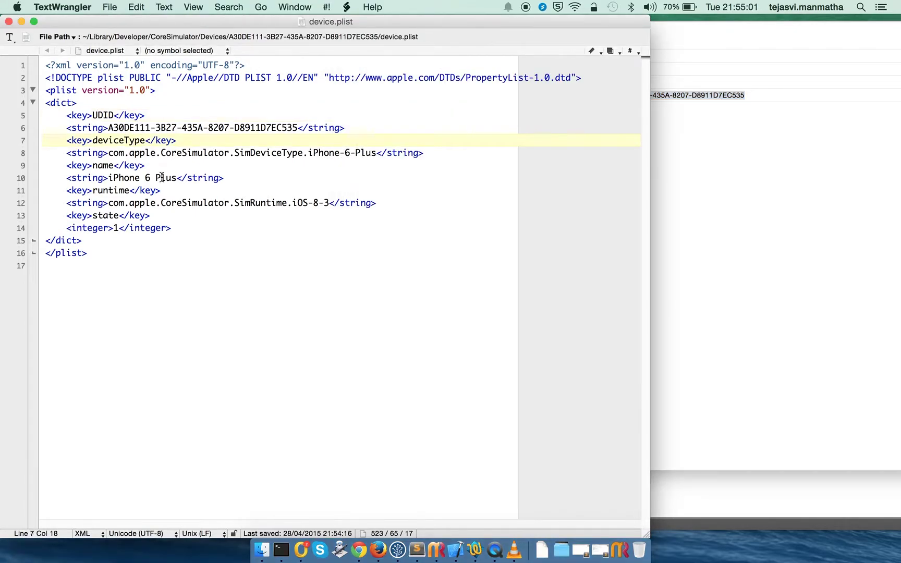
Check the iPhone 6 Plus name and iOS 8.3 runtime lines against the device list.
left_click(108, 177)
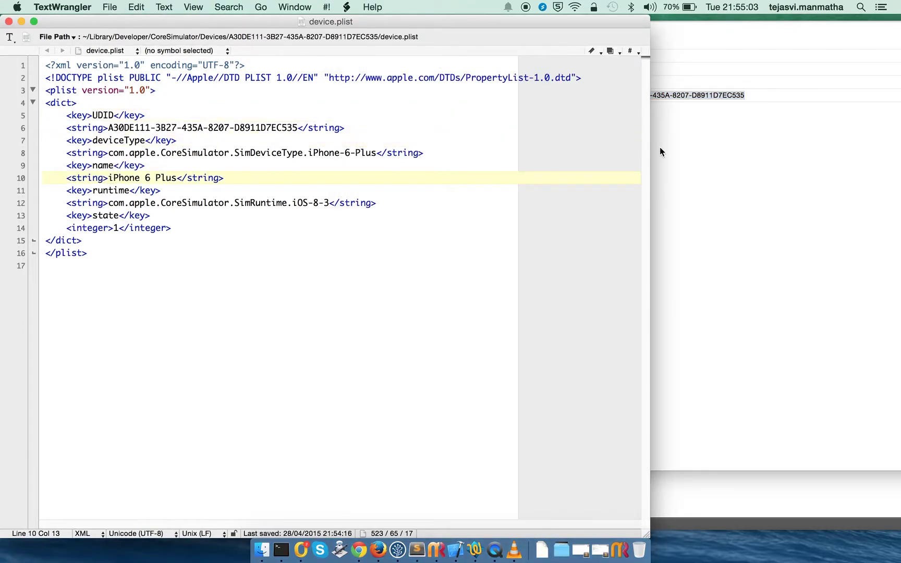
left_click(660, 151)
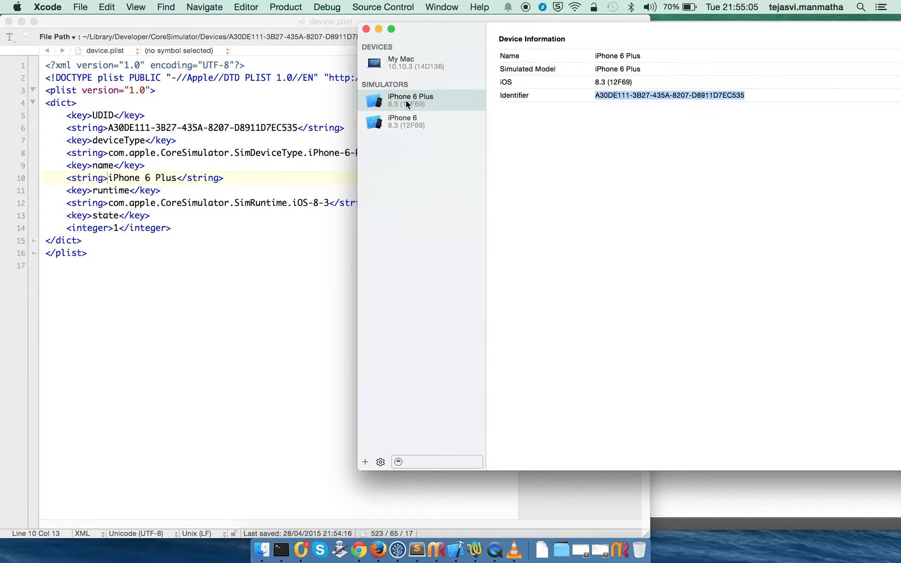
left_click(243, 251)
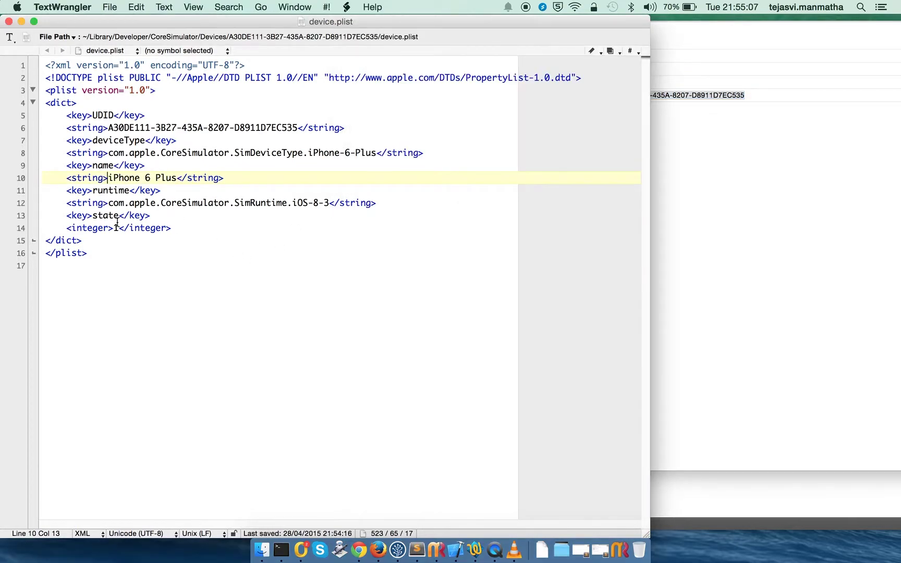
double_click(325, 203)
left_click(302, 252)
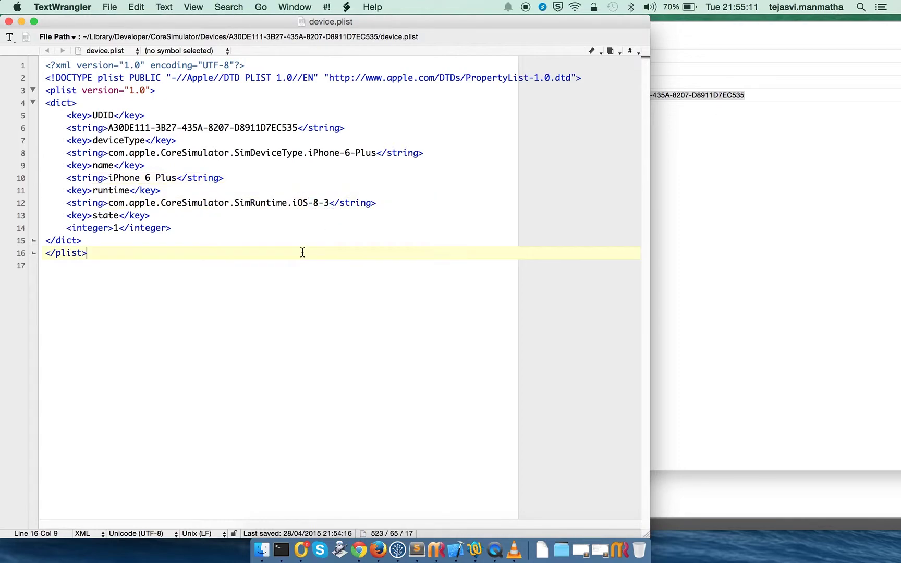
Close device.plist and copy the .GlobalPreferences.plist path from the Sublime Text notes.
left_click(9, 21)
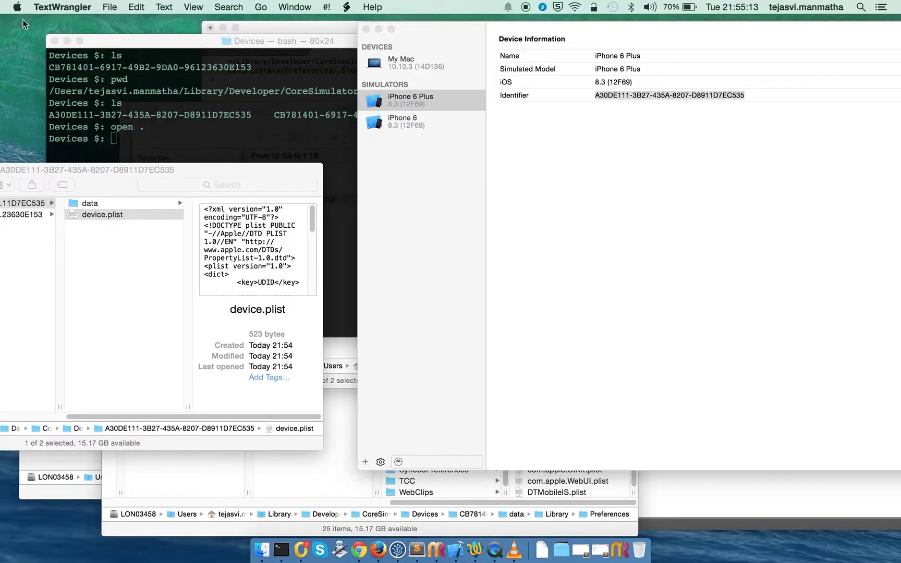
left_click(262, 106)
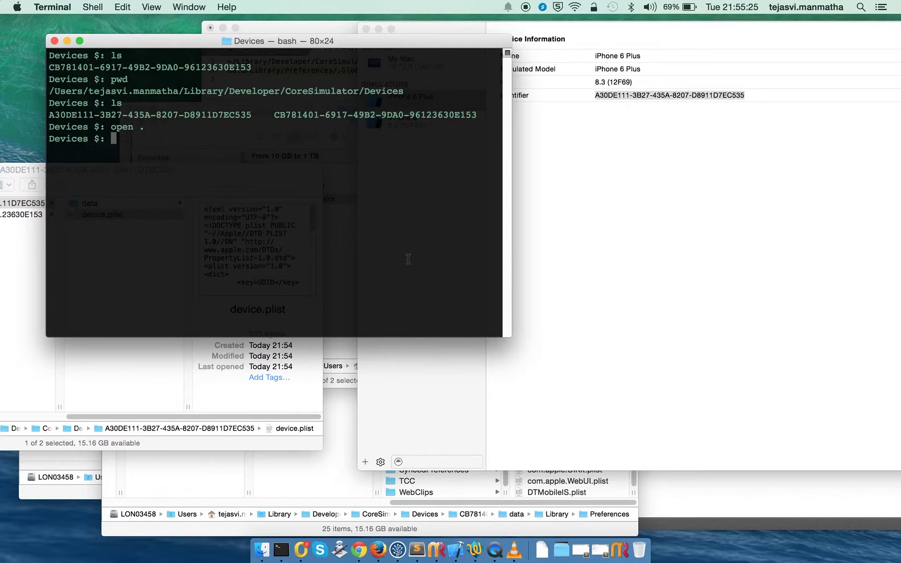
key("super+Tab")
key("super+Tab")
key("super+Tab")
key("super+Tab")
key("super+Tab")
key("super+Tab")
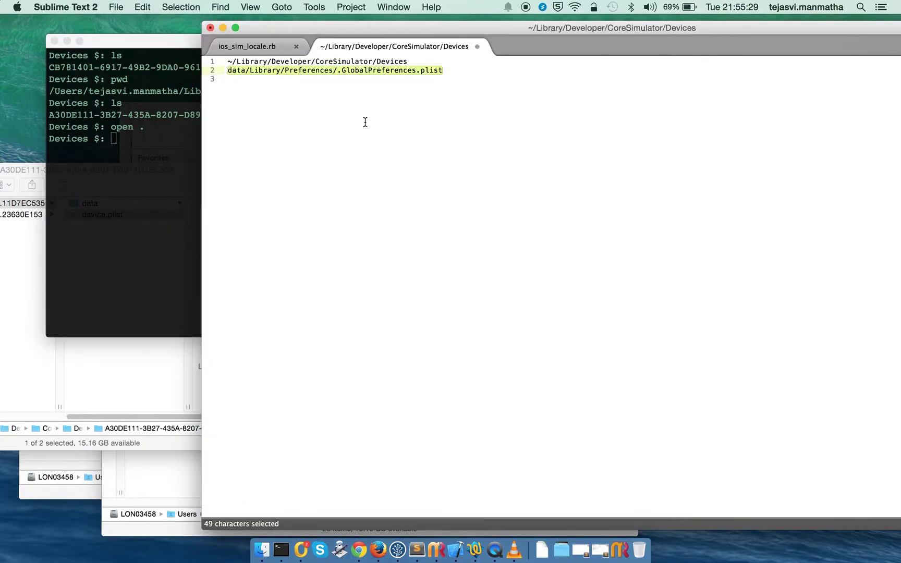
left_click(318, 92)
left_click_drag(227, 71, 442, 74)
key("super+c")
cd into the A30DE111 simulator folder and open data/Library/Preferences/.GlobalPreferences.plist.
left_click(141, 149)
type("x")
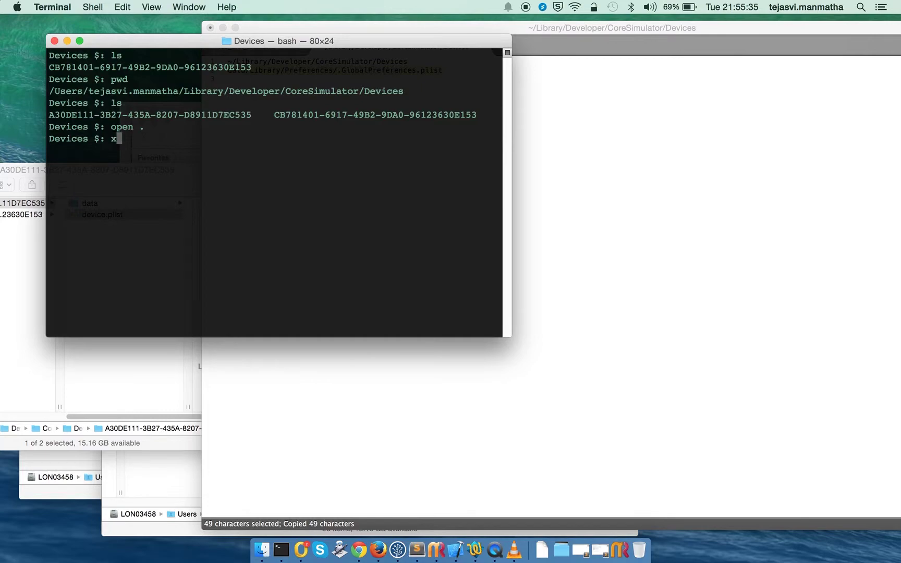
type("d")
key("BackSpace")
key("BackSpace")
type("cd ")
type("A")
key("Tab")
key("Return")
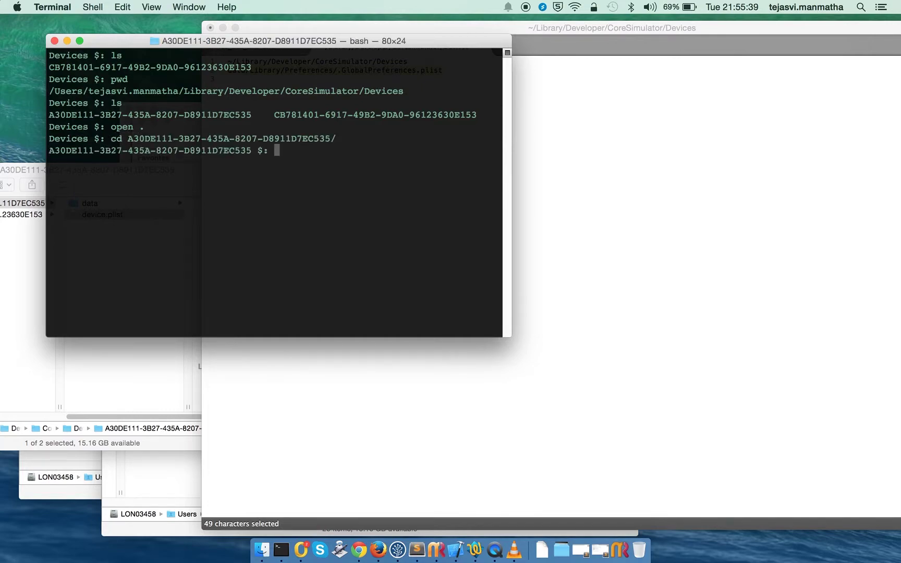
key("super+v")
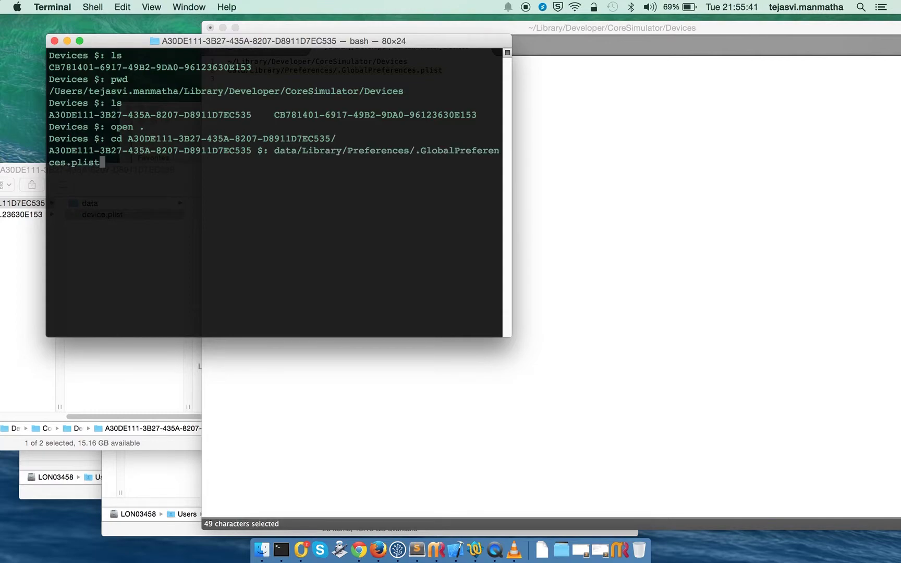
key("ctrl+a")
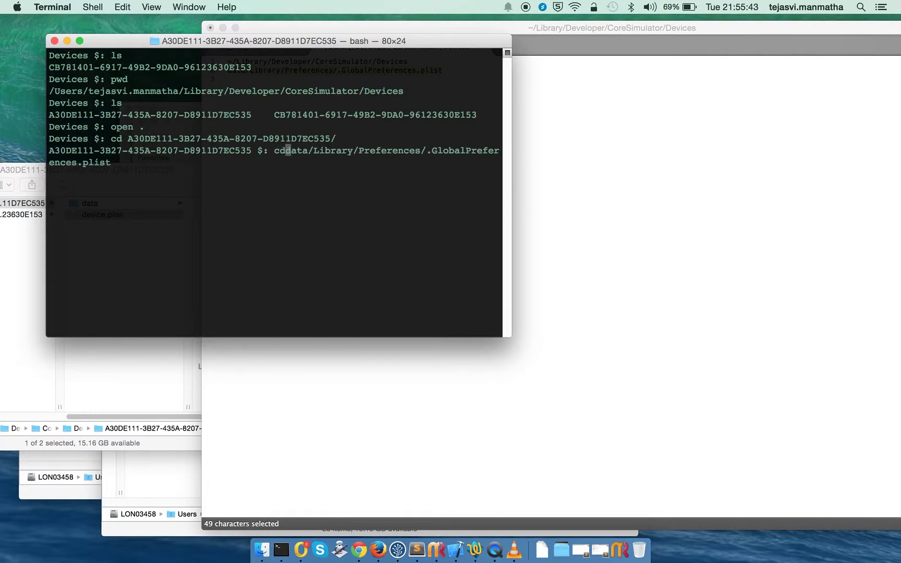
type("open")
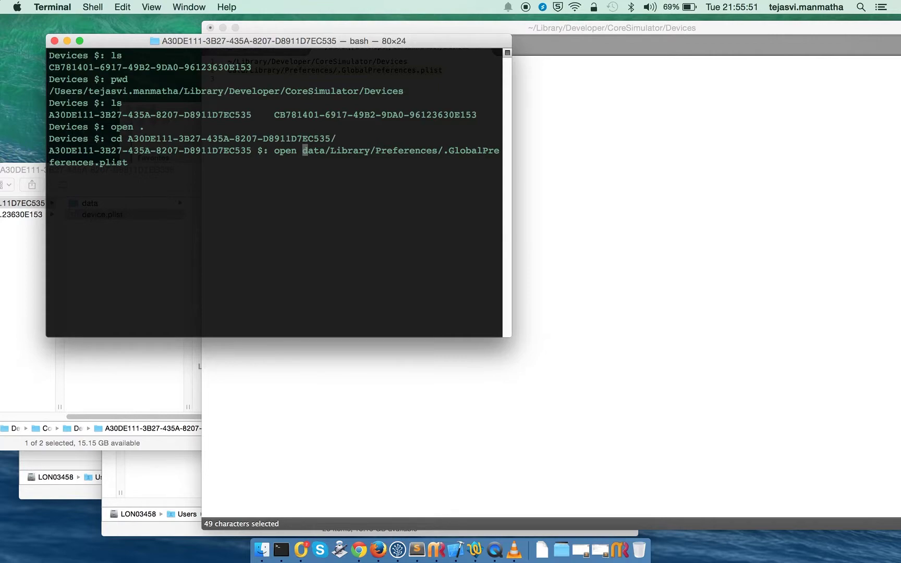
key("Return")
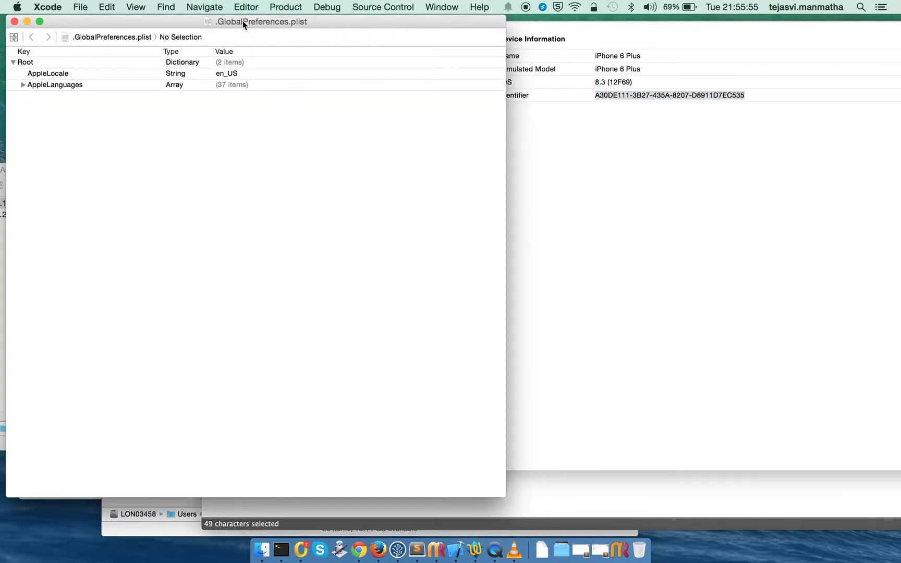
Expand the AppleLanguages array in .GlobalPreferences.plist, listing 37 language codes beside AppleLocale en_US.
left_click_drag(242, 21, 252, 38)
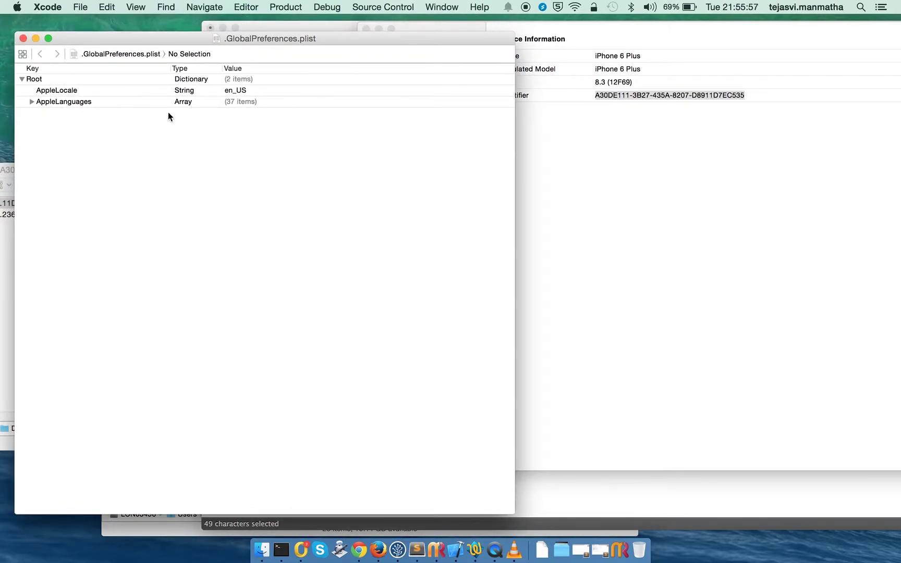
left_click(589, 163)
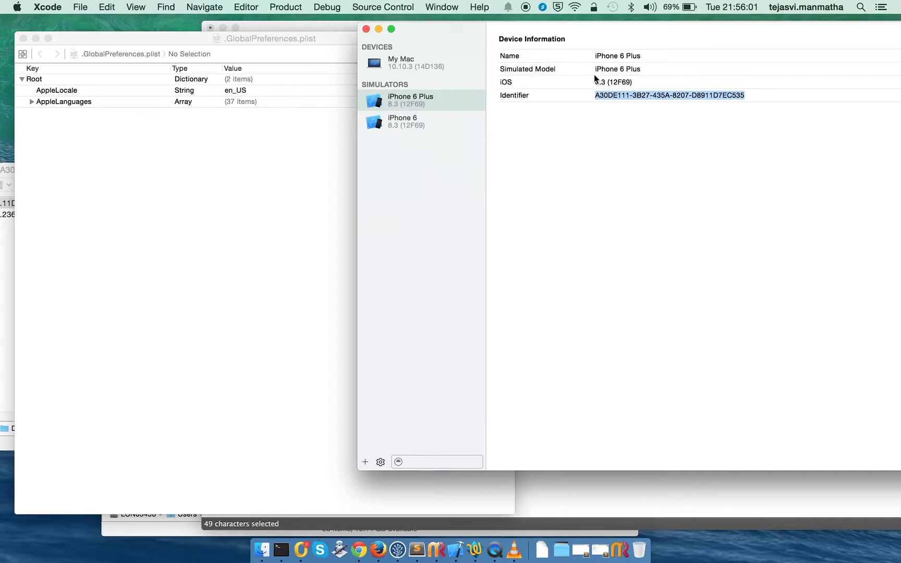
left_click(271, 175)
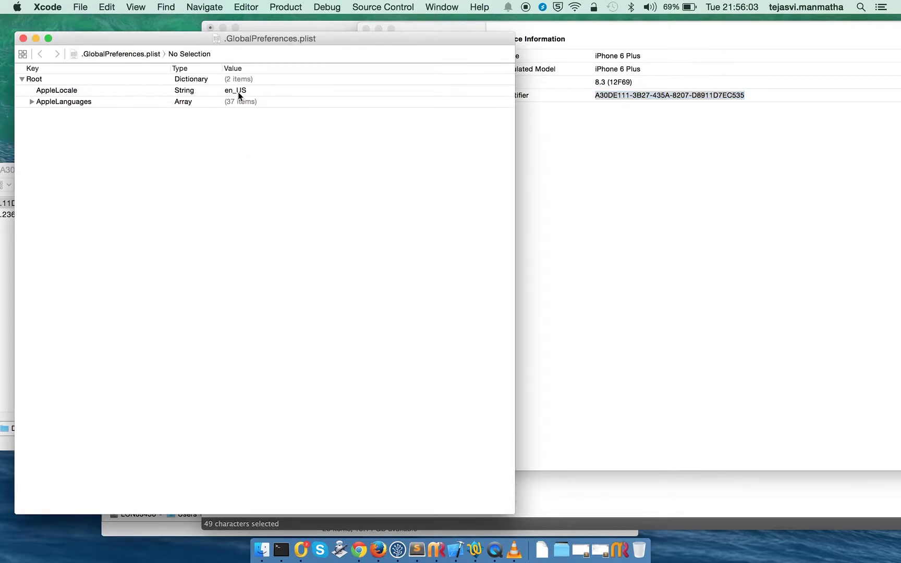
left_click(32, 102)
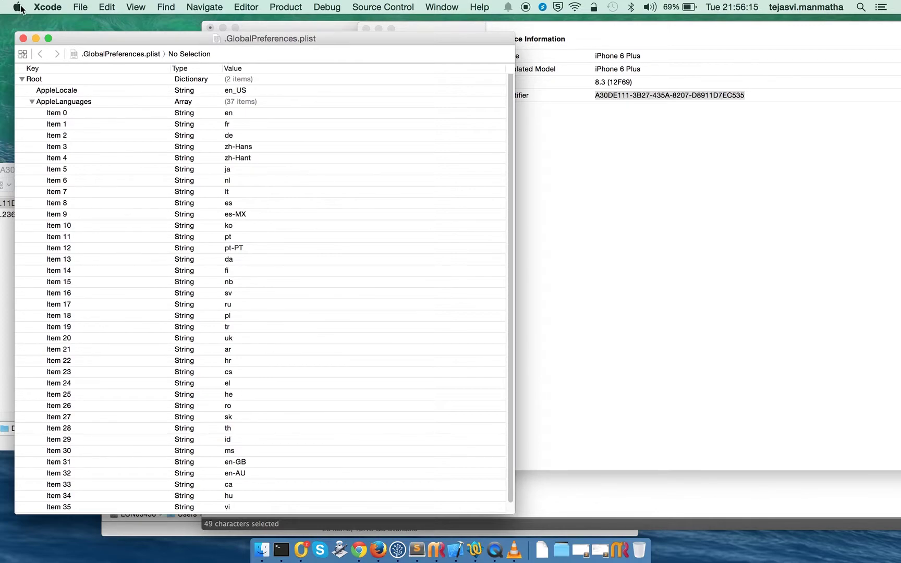
left_click(47, 8)
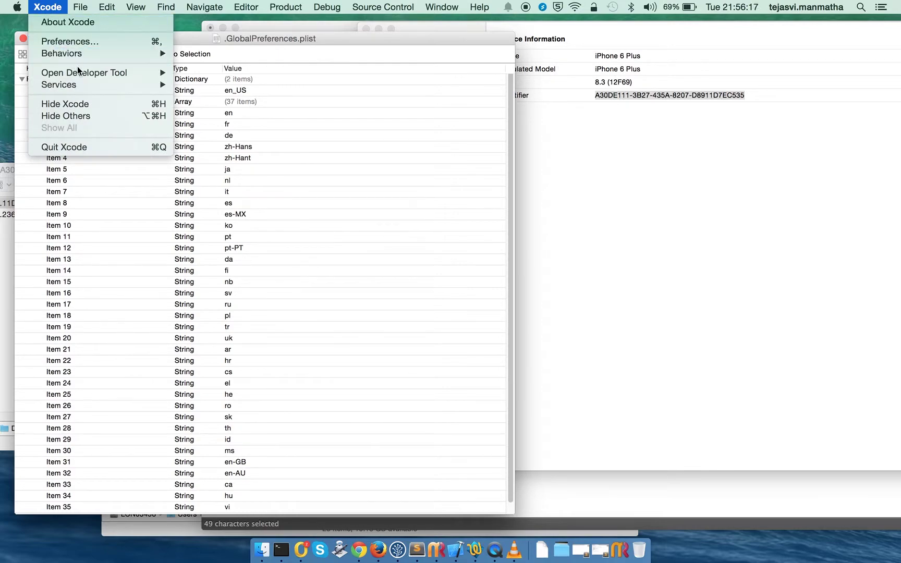
mouse_move(84, 73)
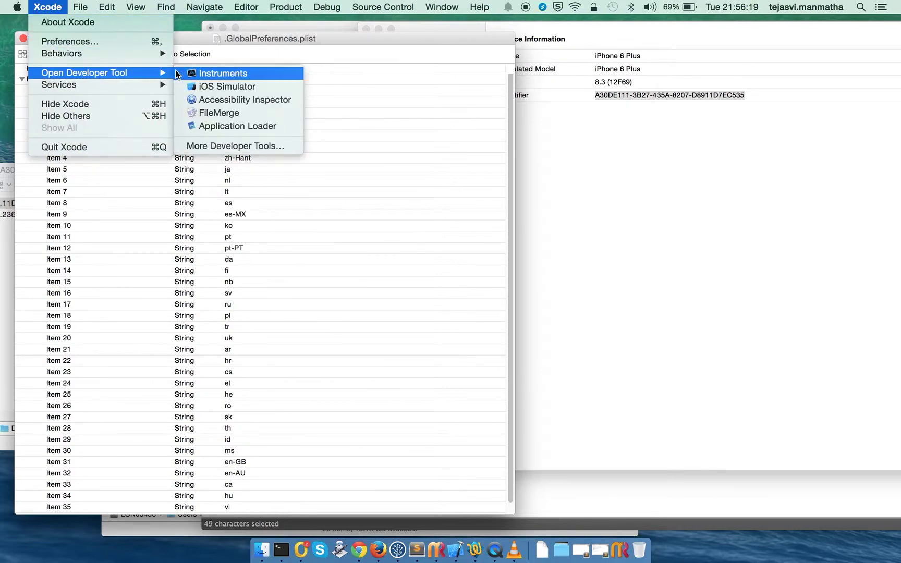
Launch iOS Simulator, switch it to iPhone 6 Plus and move it beside the plist.
left_click(209, 88)
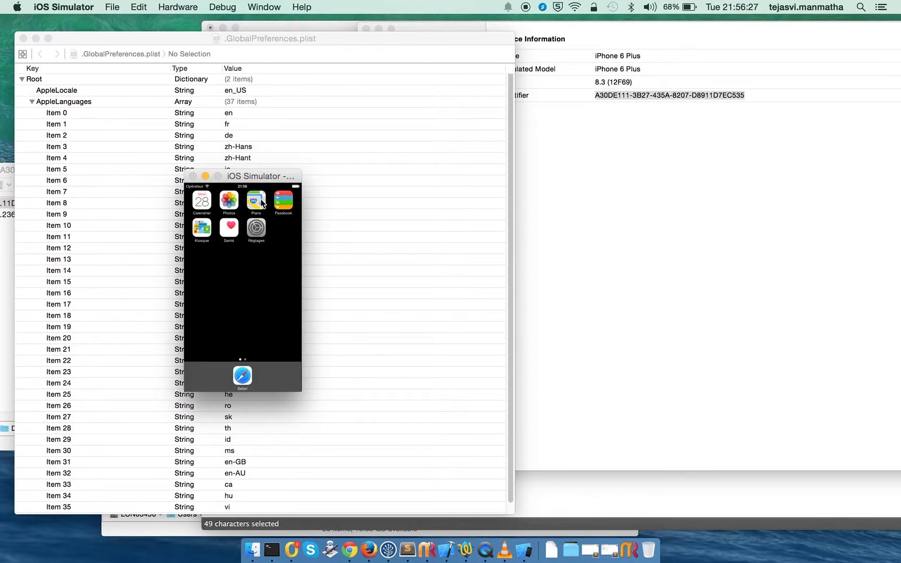
left_click_drag(260, 175, 367, 21)
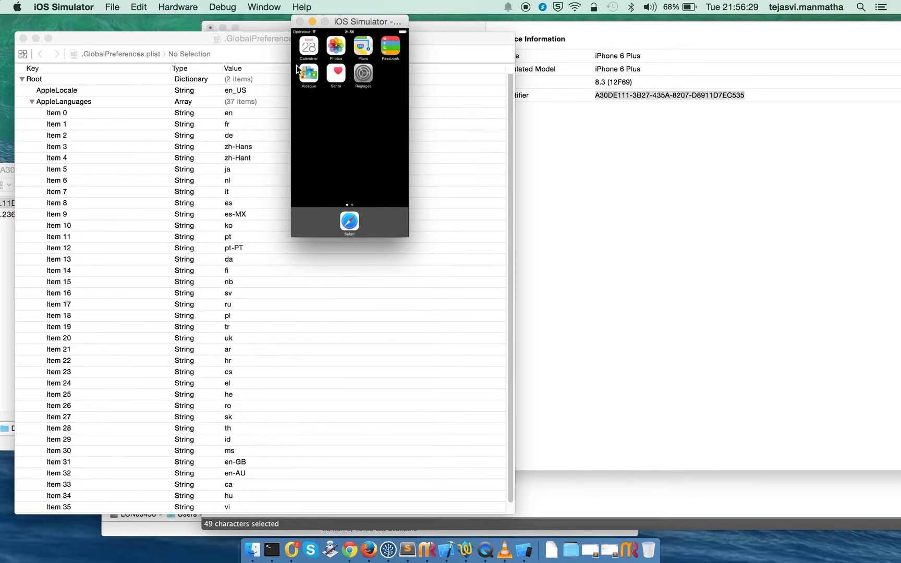
left_click(222, 7)
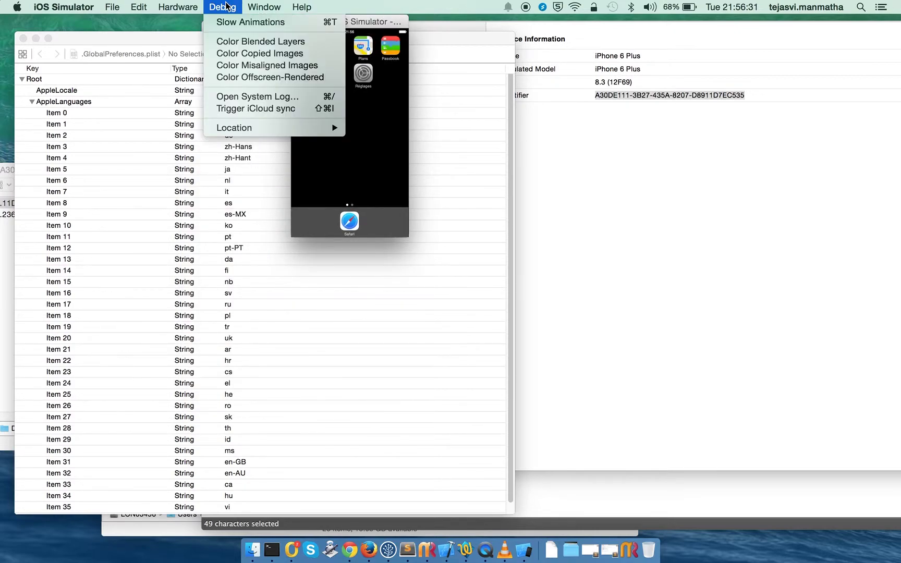
mouse_move(179, 22)
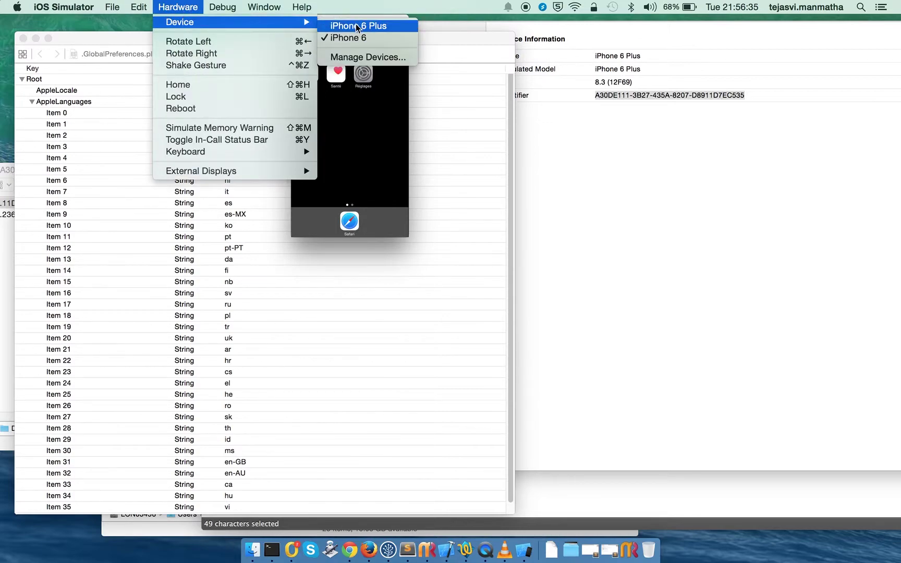
left_click(356, 27)
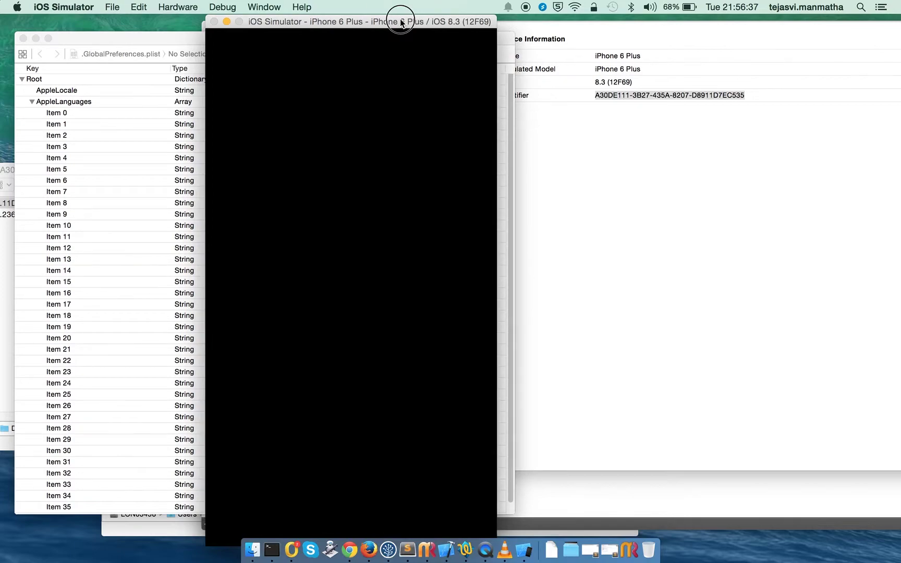
left_click_drag(400, 23, 727, 26)
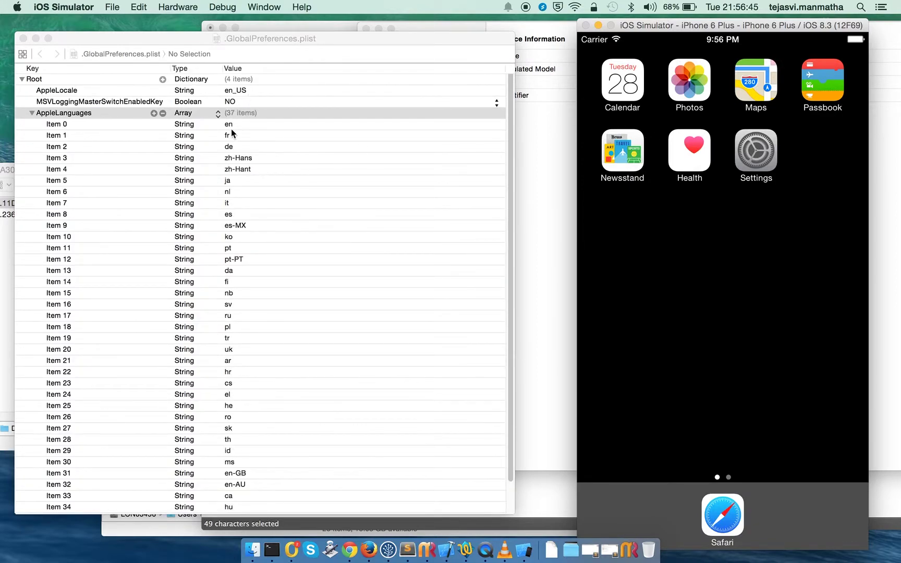
Set AppleLocale to fr_FR and AppleLanguages Item 0 to fr, and save the plist.
left_click(238, 91)
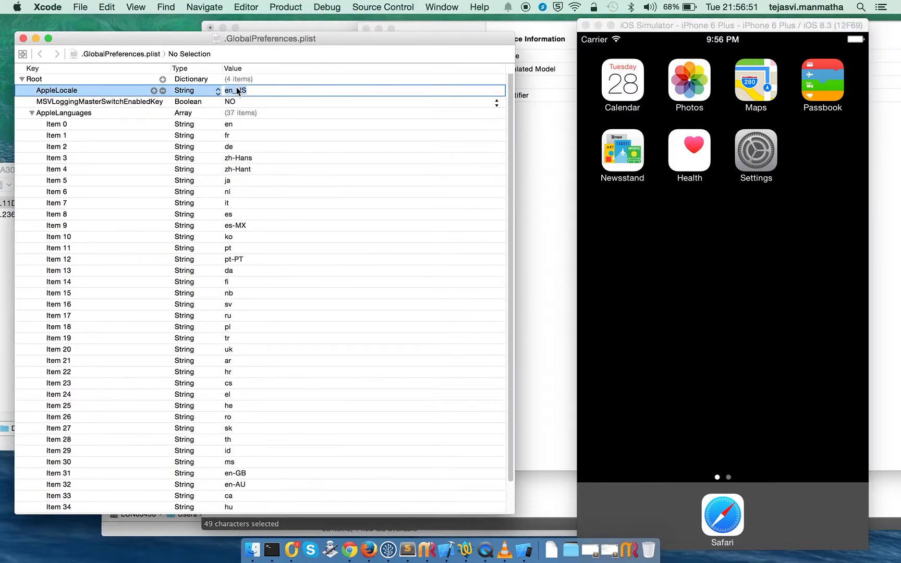
type("fr")
type("_FR")
left_click(233, 125)
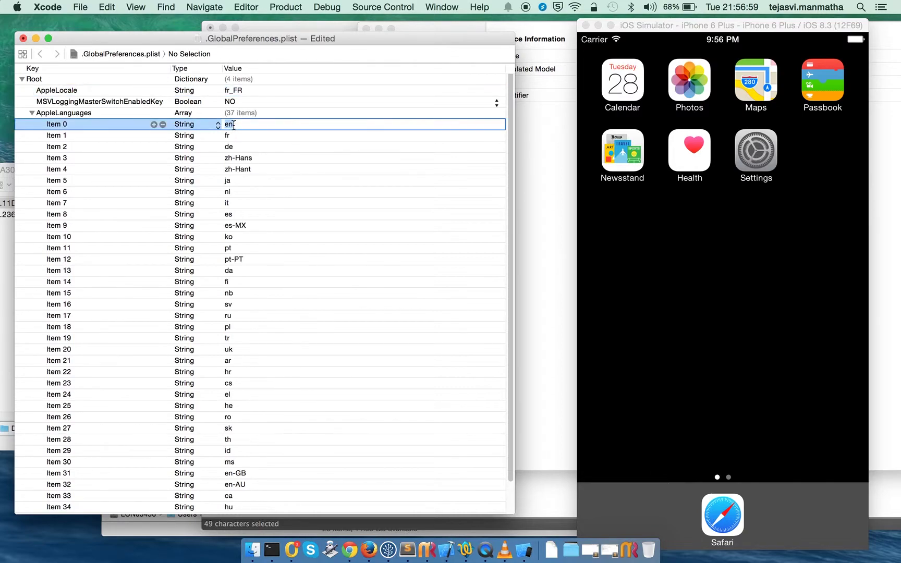
type("fr")
key("super+s")
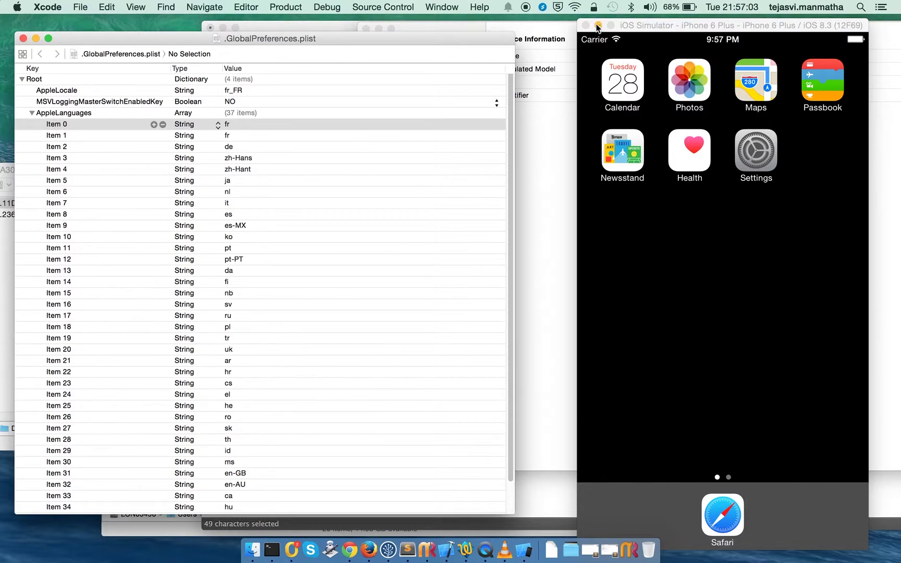
Quit the iOS Simulator so the new preferences take effect.
left_click(637, 39)
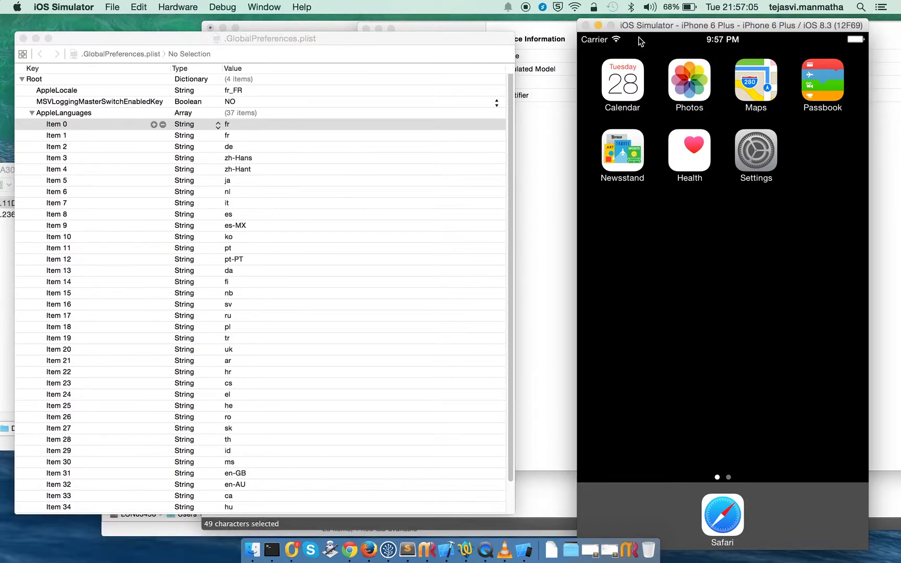
key("super+q")
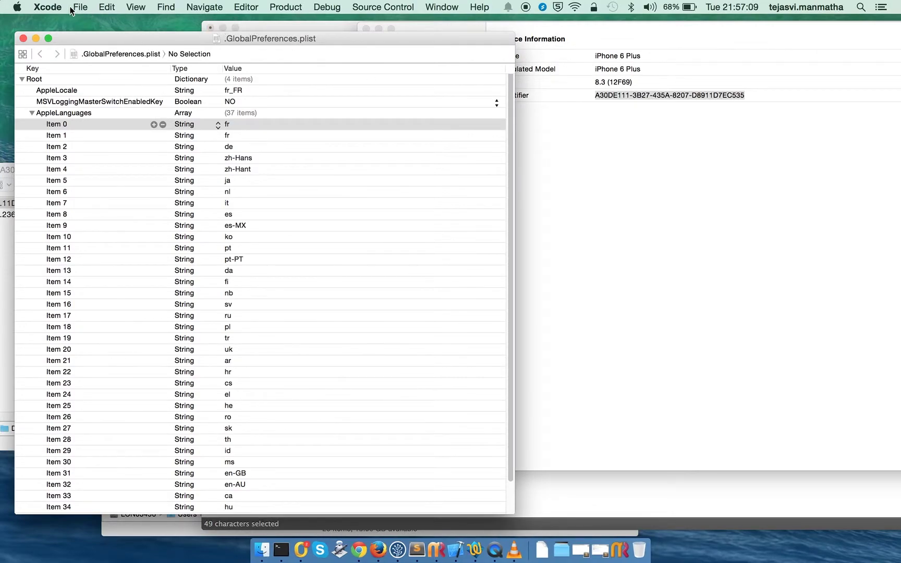
left_click(55, 7)
mouse_move(85, 72)
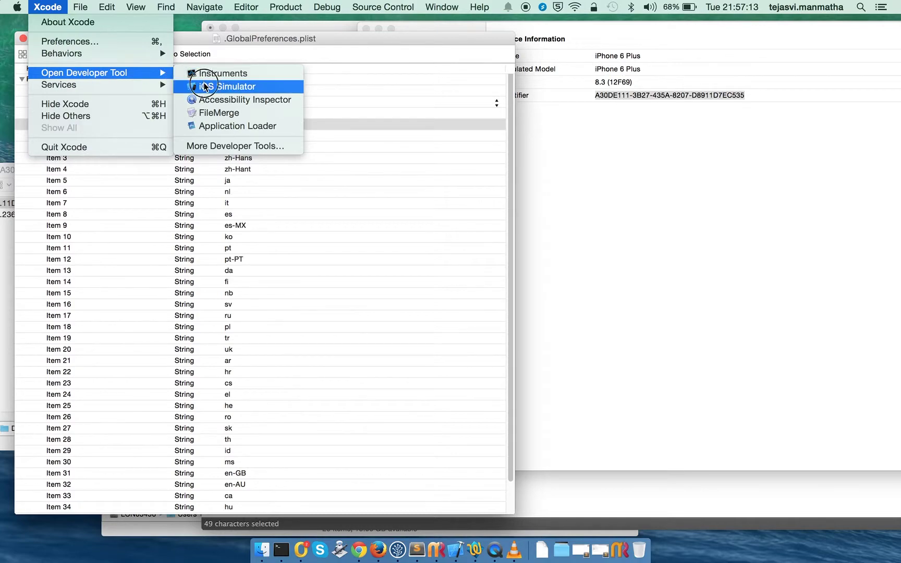
Relaunch the simulator and navigate Réglages > Général > Langue et région, showing Français and France.
left_click(204, 86)
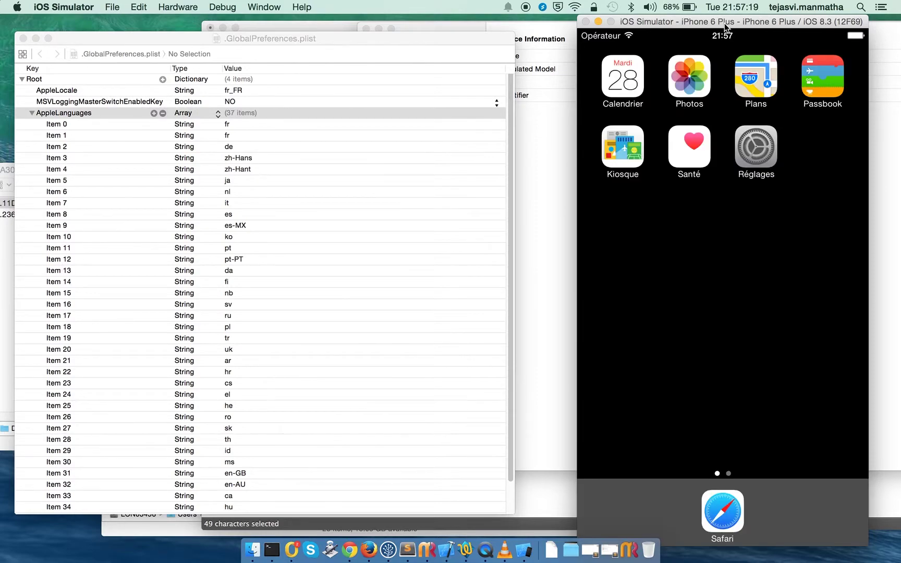
left_click(765, 133)
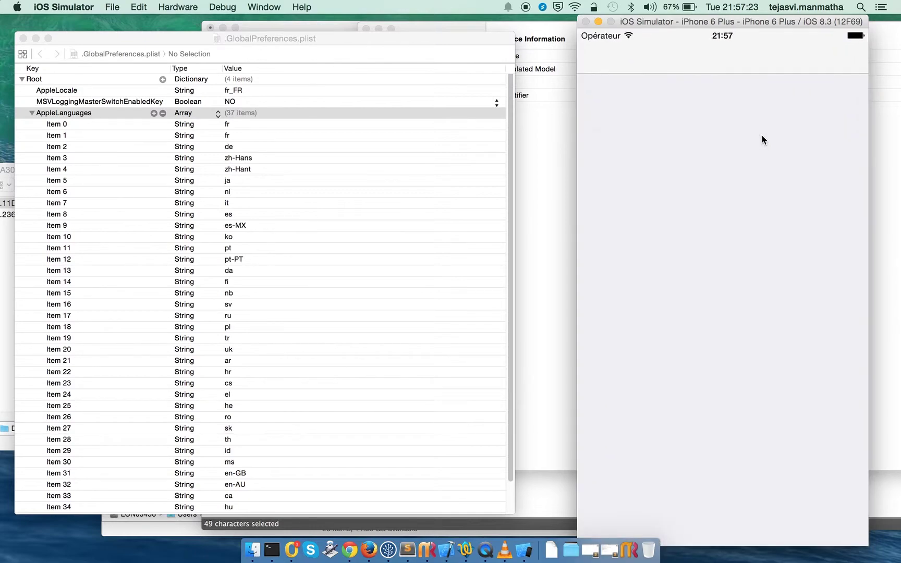
left_click(725, 144)
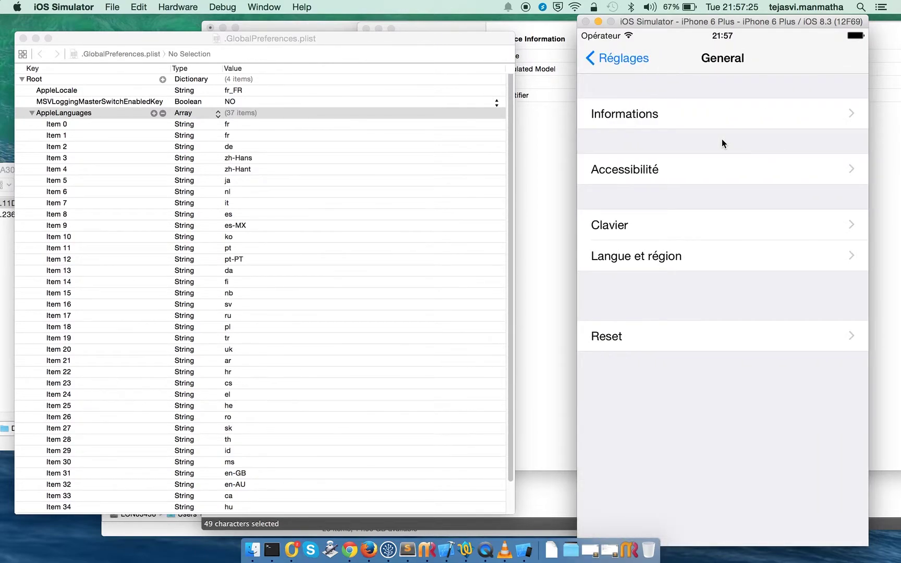
left_click(634, 257)
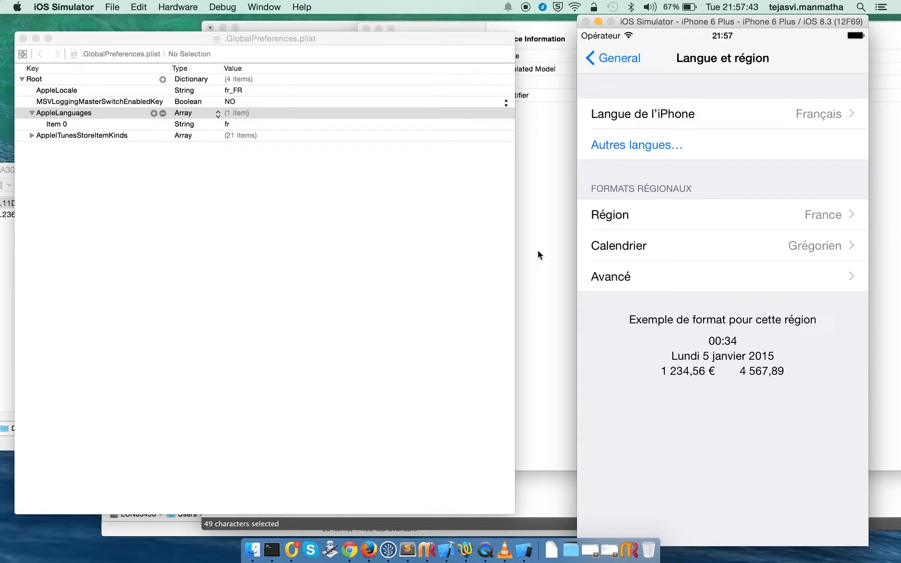
left_click(272, 550)
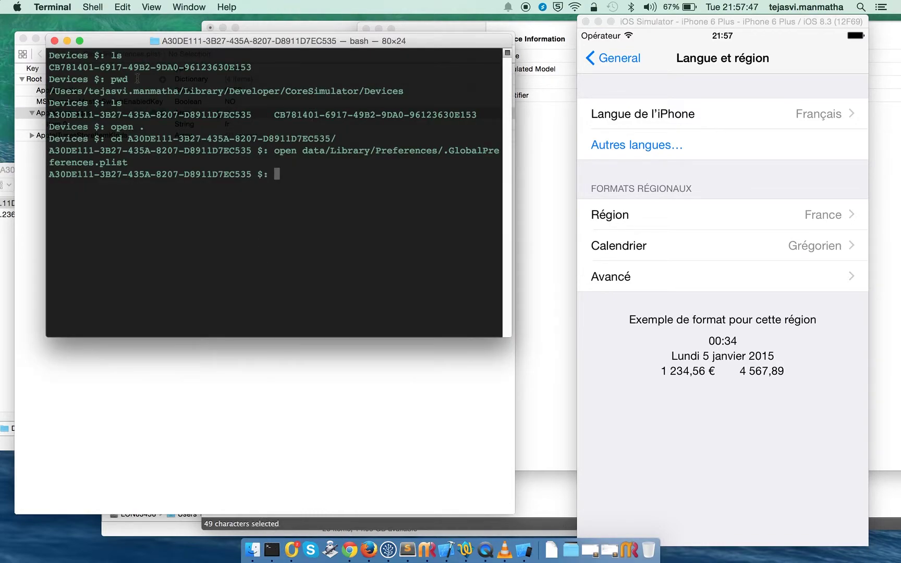
Select the CoreSimulator/Devices folder path printed in Terminal.
left_click_drag(49, 92, 404, 95)
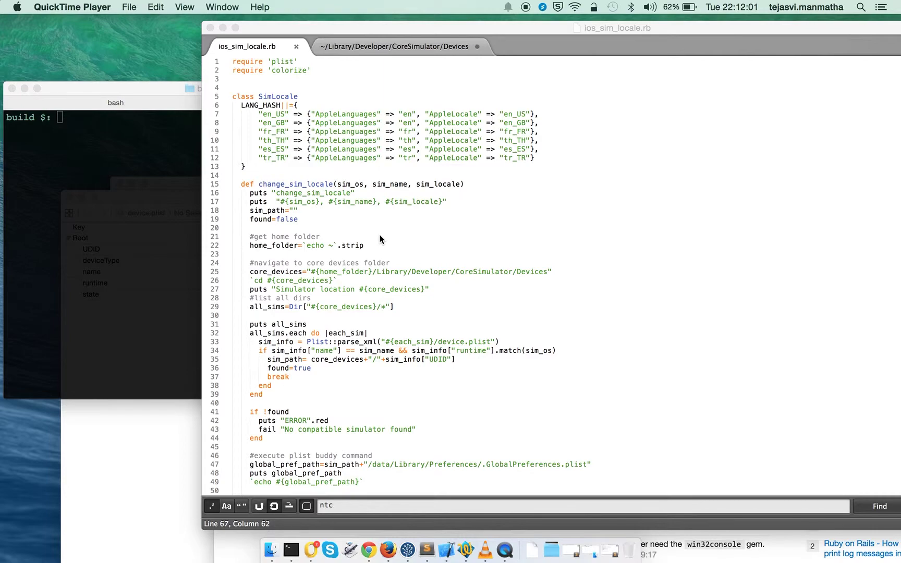
scroll(386, 192, "down", 1)
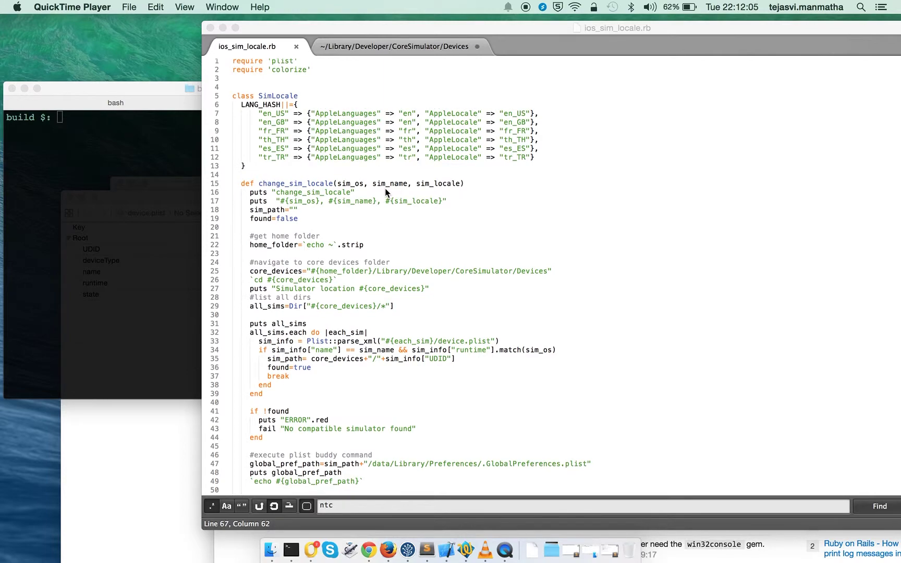
scroll(386, 191, "down", 5)
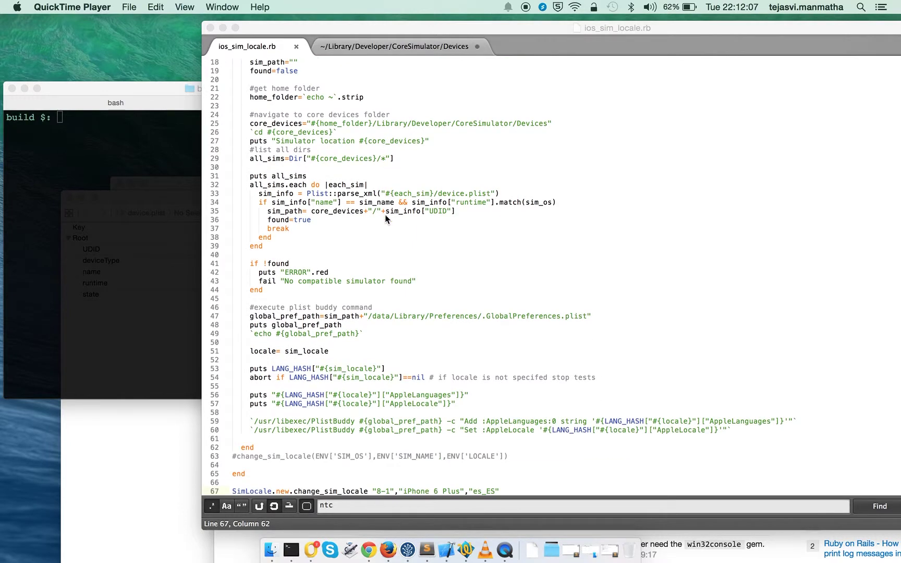
Change the OS version in the final change_sim_locale call from "8-1" to "8-3" and save.
left_click(236, 490)
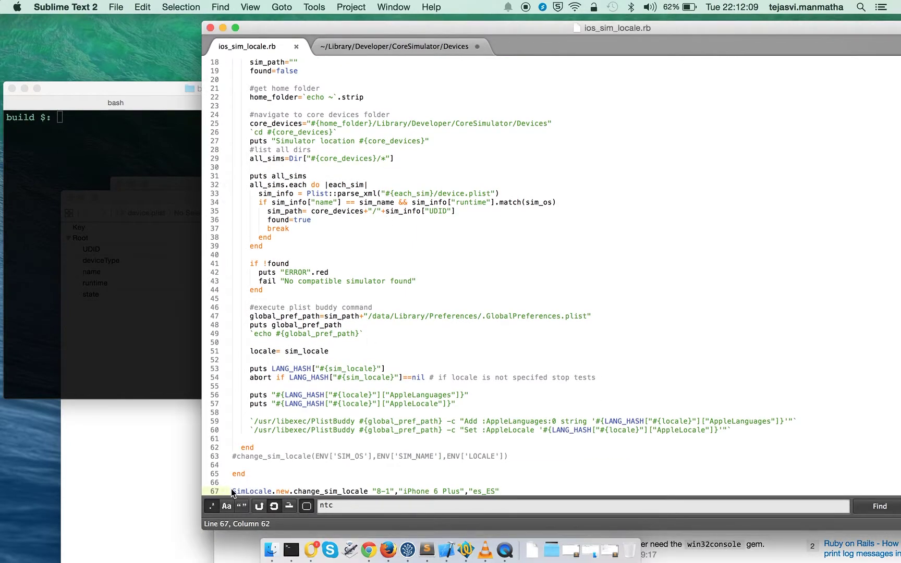
left_click_drag(231, 488, 497, 492)
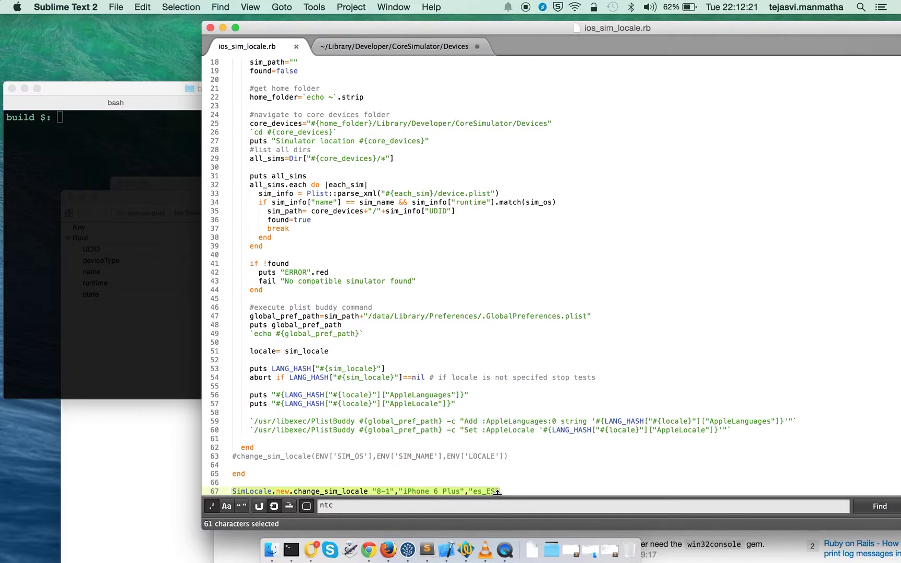
left_click(389, 494)
key("BackSpace")
type("3")
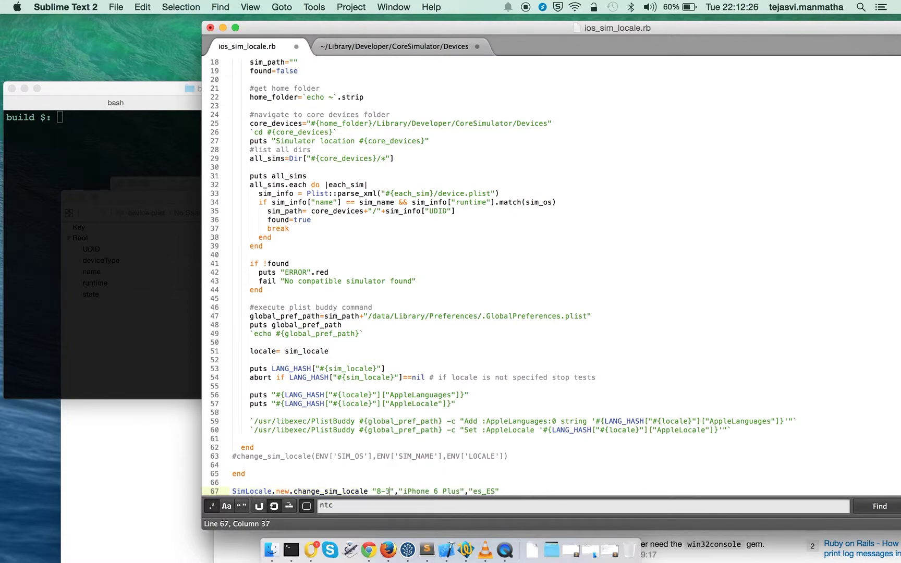
key("super+s")
scroll(436, 205, "up", 5)
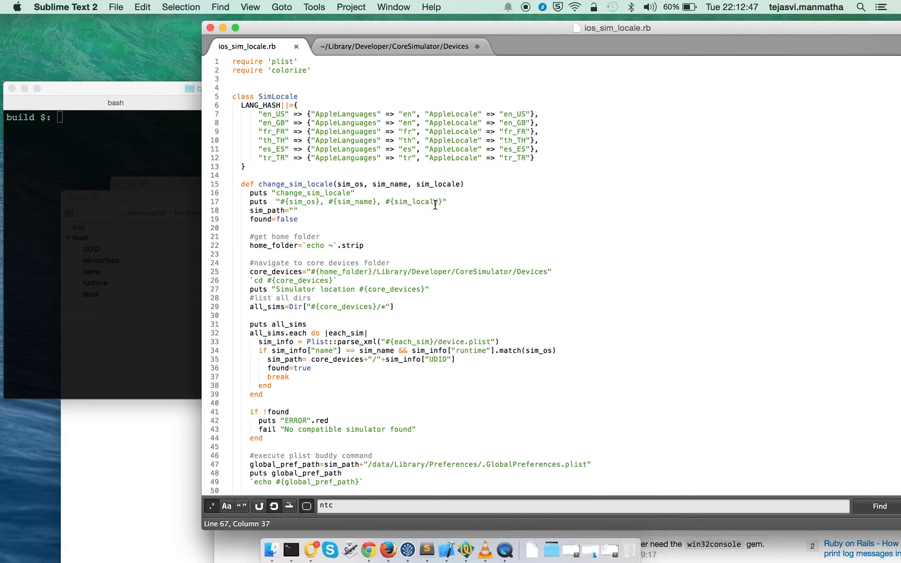
left_click(238, 62)
left_click(244, 106)
left_click_drag(245, 105, 242, 164)
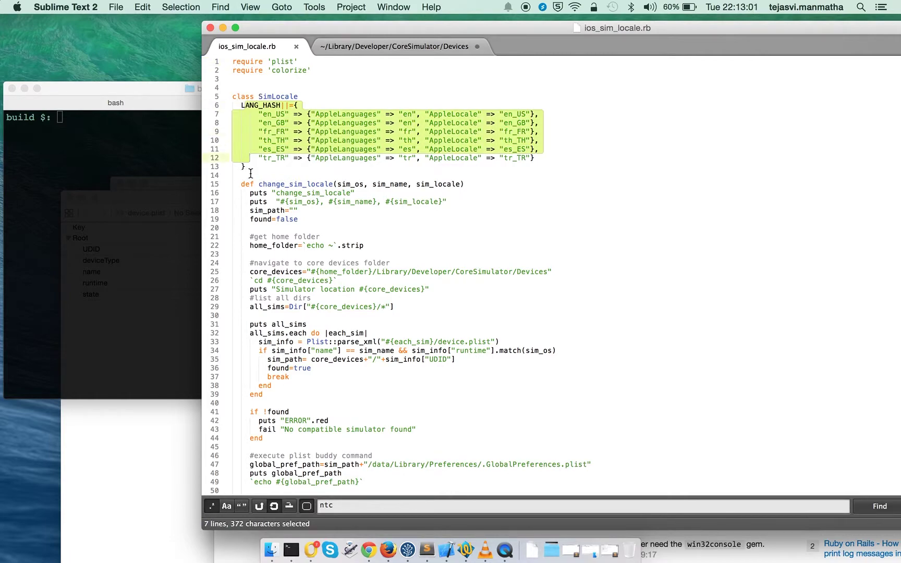
left_click(249, 174)
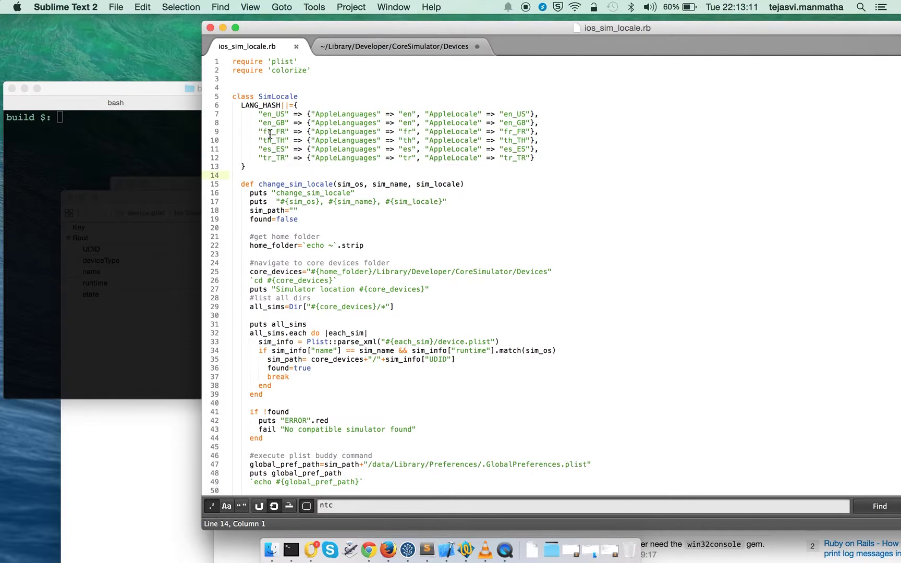
double_click(271, 132)
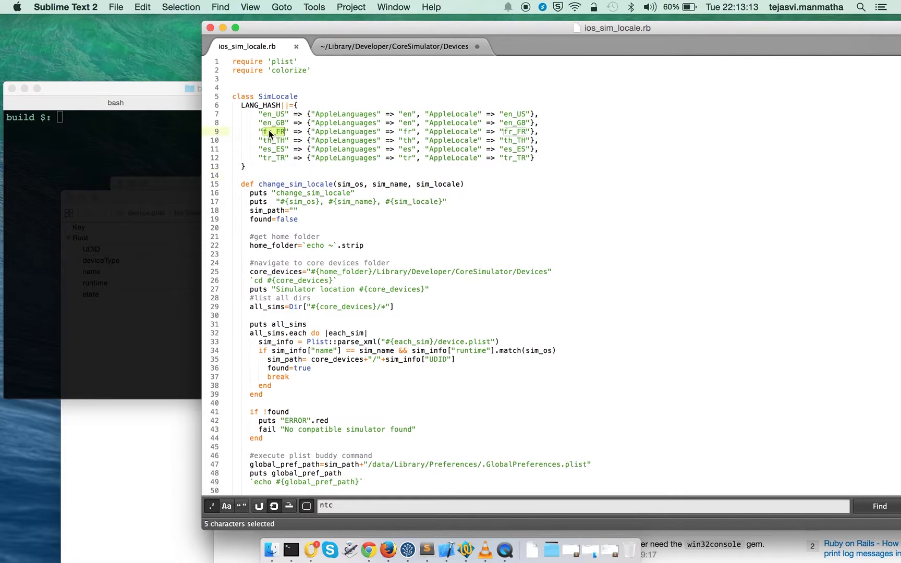
left_click(407, 131)
double_click(514, 132)
scroll(319, 224, "down", 3)
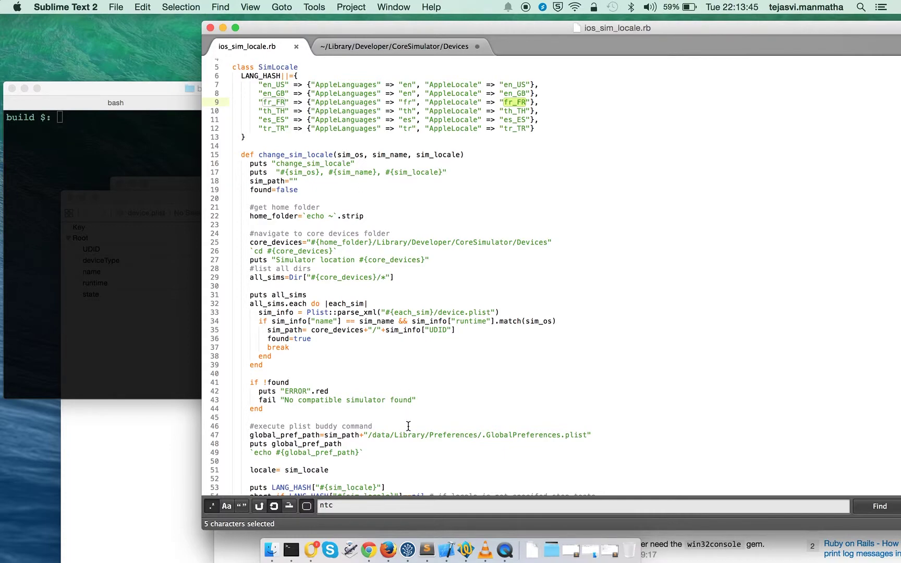
Move the Xcode device.plist window left beside the script, then return to ios_sim_locale.rb.
left_click(448, 551)
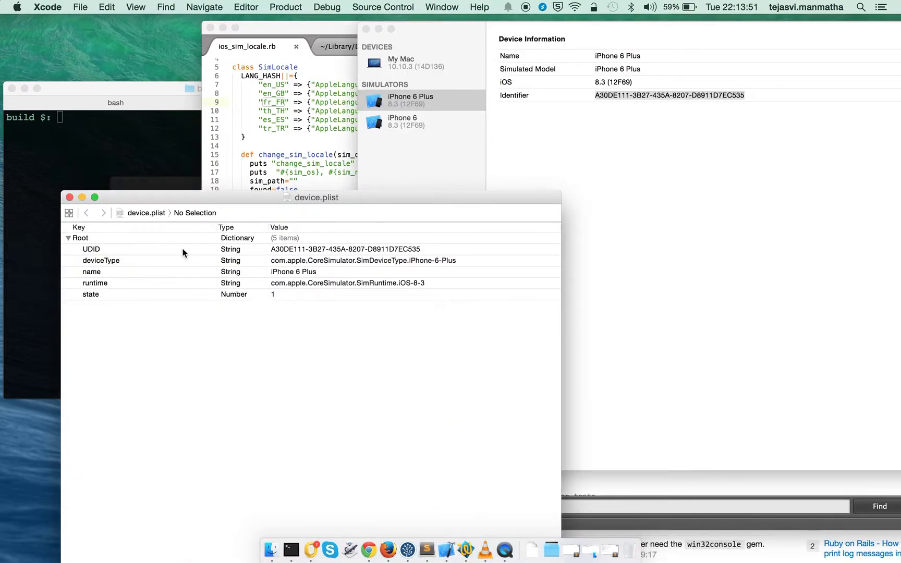
left_click_drag(238, 204, 197, 198)
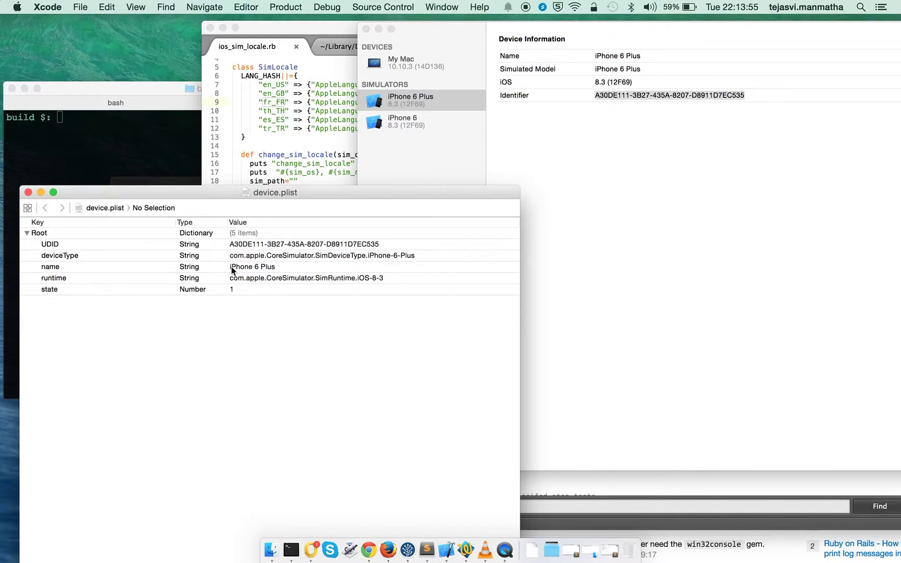
mouse_move(274, 271)
left_click(299, 133)
scroll(415, 491, "down", 5)
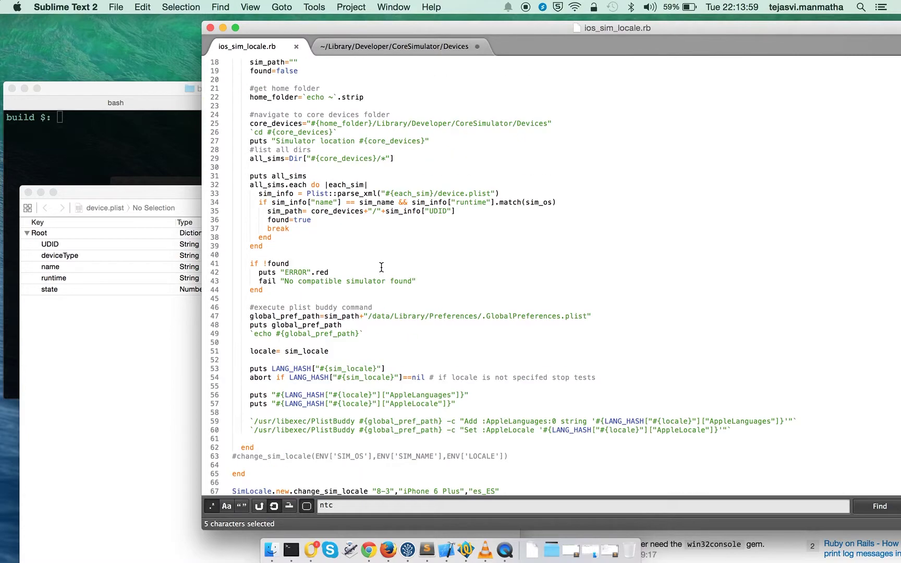
left_click(169, 383)
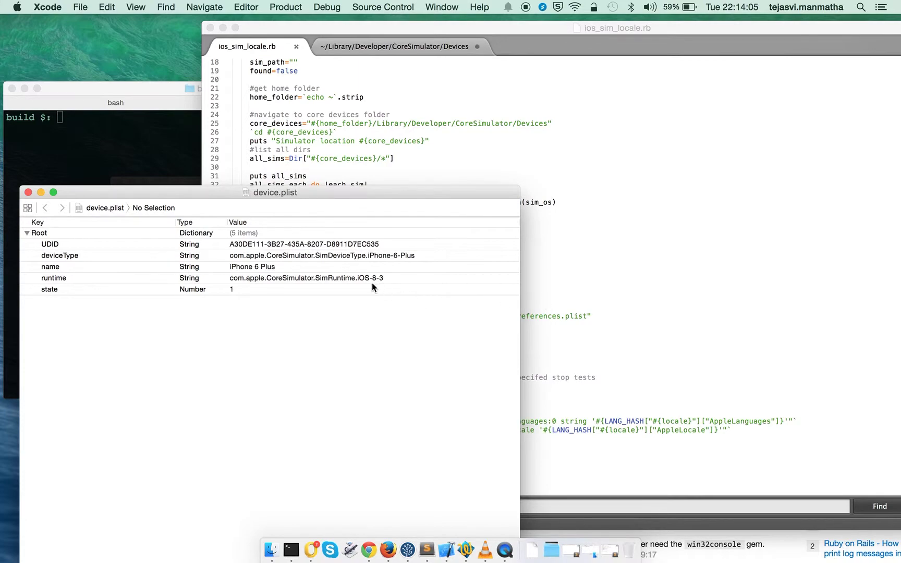
left_click(534, 285)
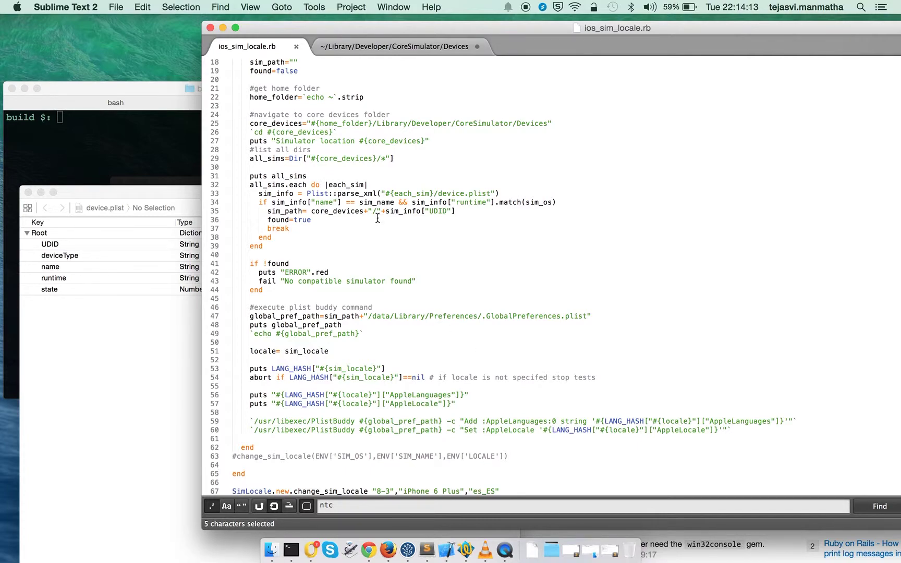
scroll(378, 211, "up", 3)
scroll(378, 211, "up", 2)
scroll(378, 211, "up", 2)
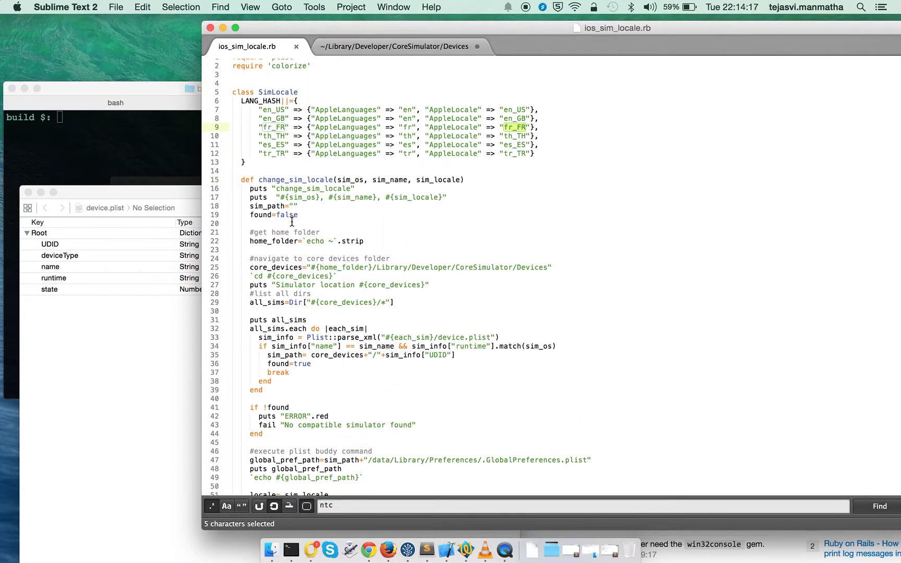
scroll(335, 280, "down", 1)
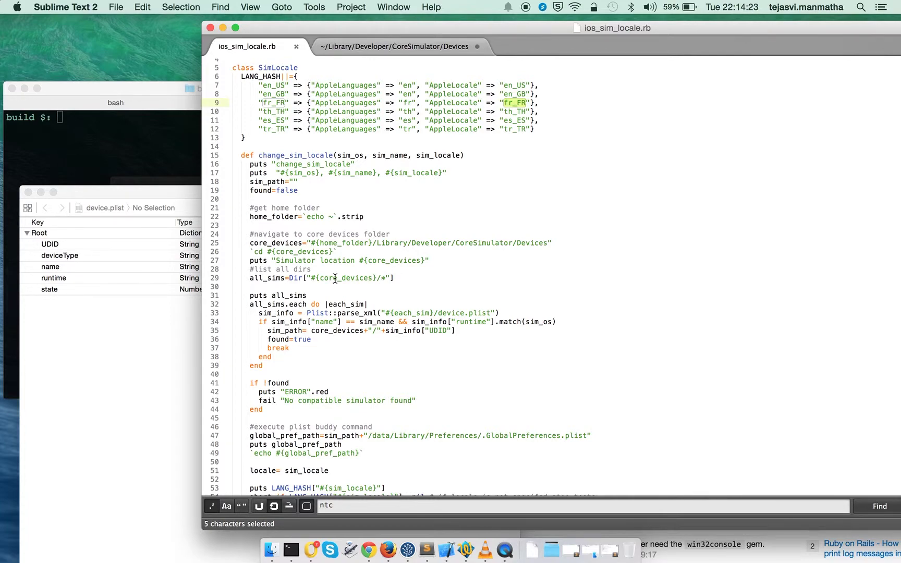
double_click(255, 218)
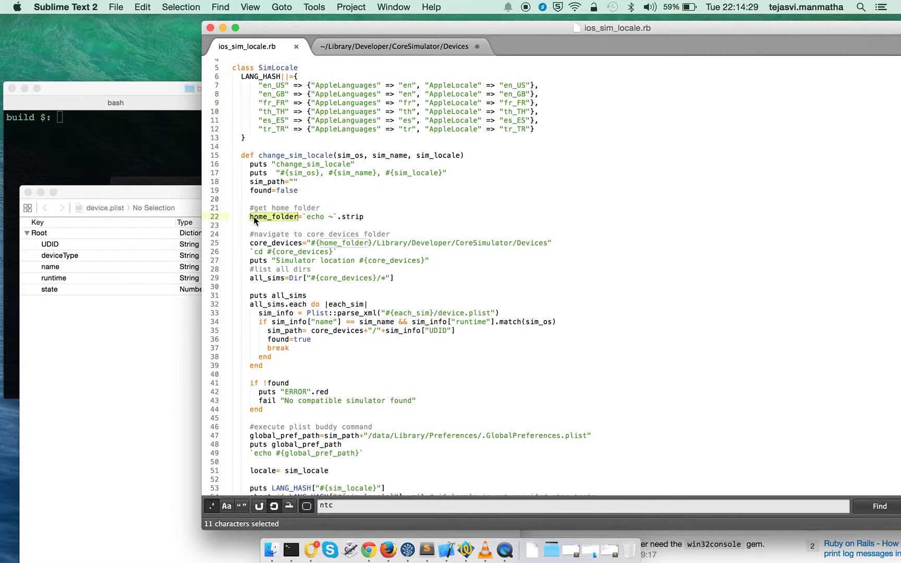
double_click(280, 244)
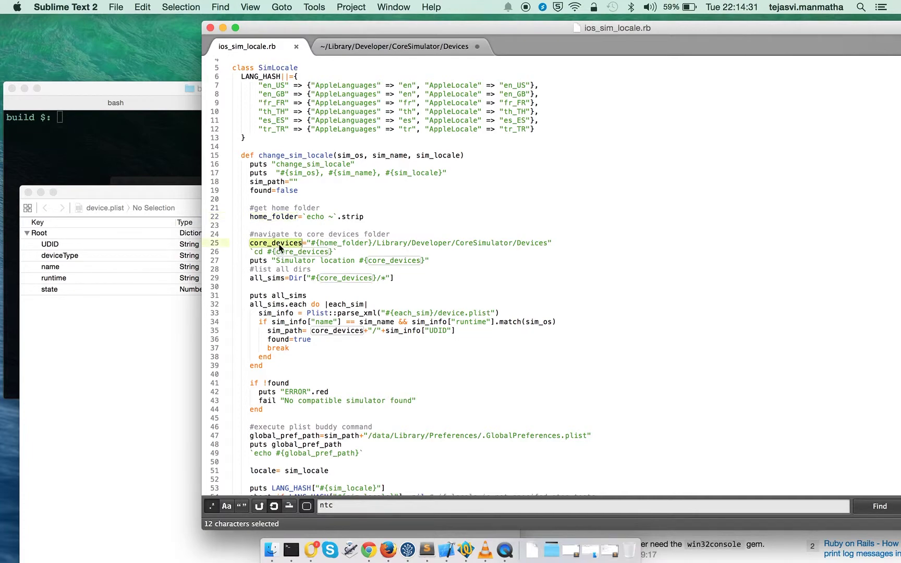
double_click(271, 280)
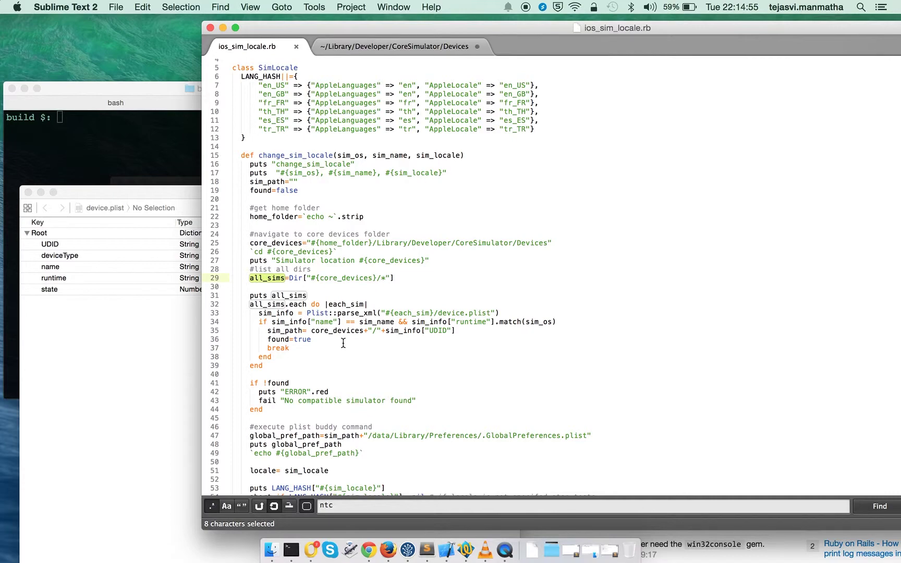
scroll(343, 343, "down", 5)
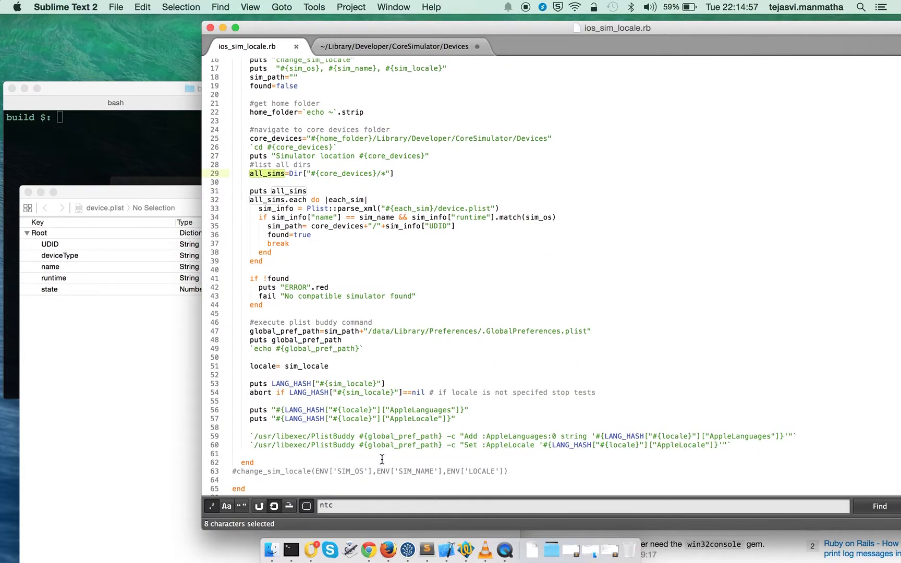
scroll(382, 460, "down", 1)
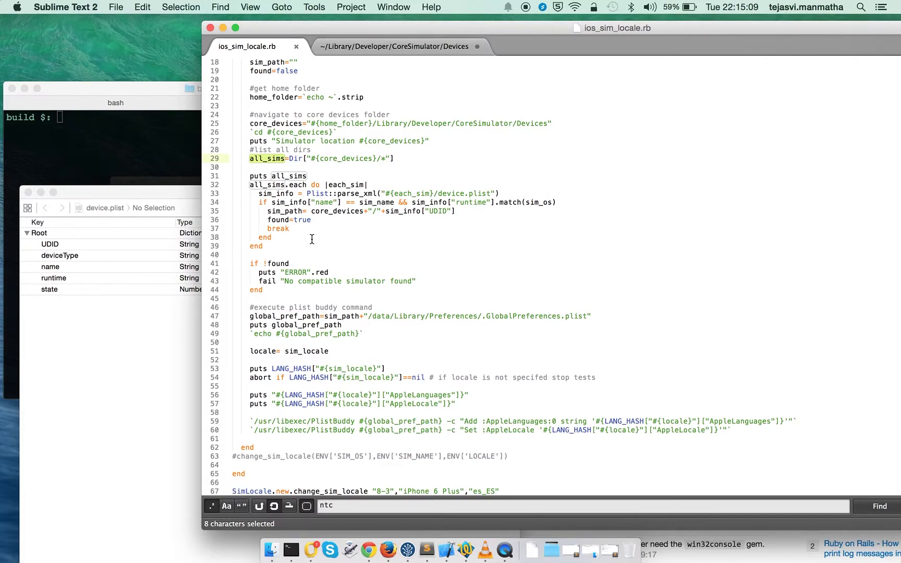
left_click(309, 271)
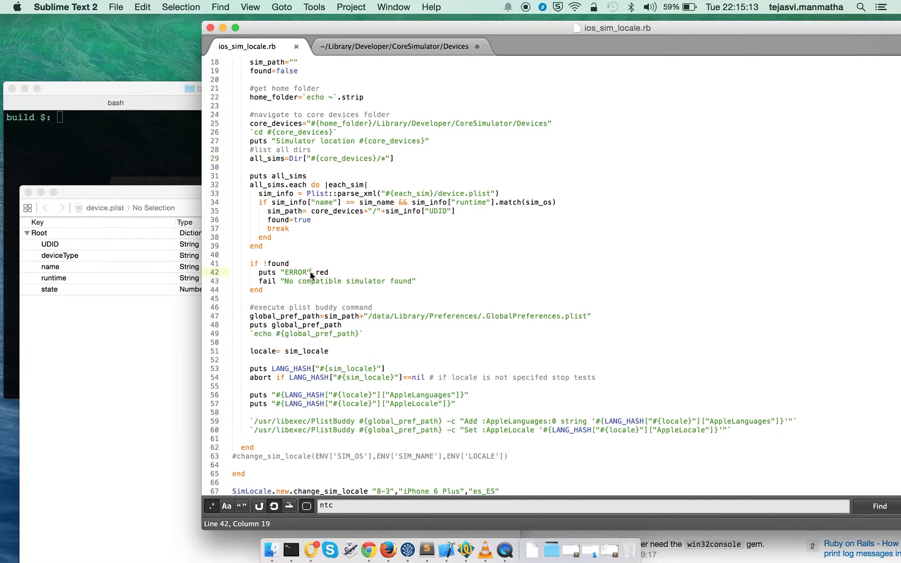
left_click(259, 274)
left_click_drag(259, 274, 337, 280)
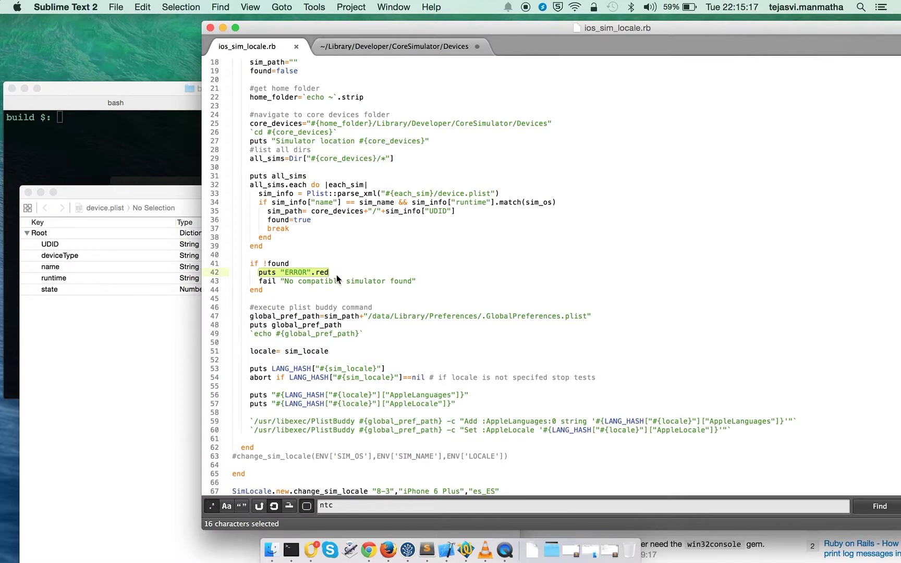
scroll(337, 279, "up", 5)
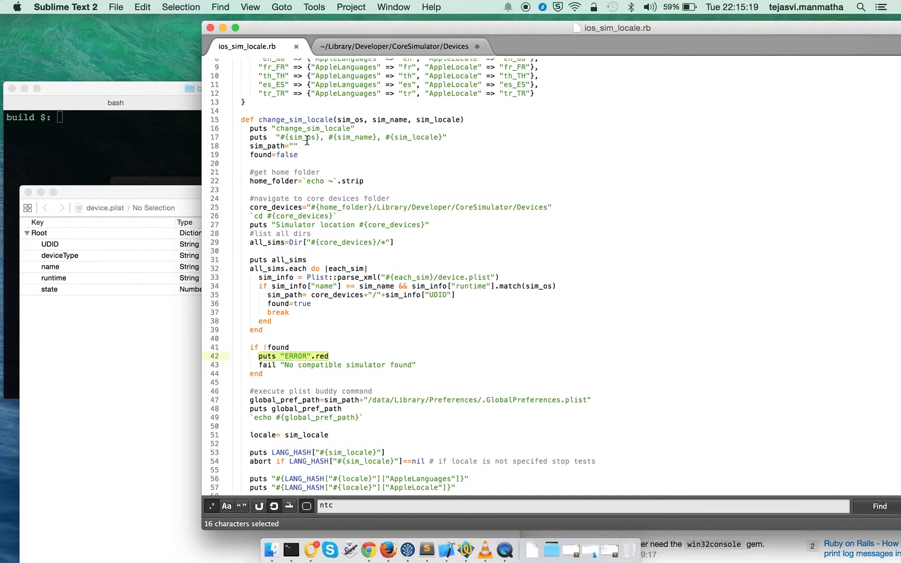
scroll(307, 141, "up", 3)
scroll(328, 243, "down", 3)
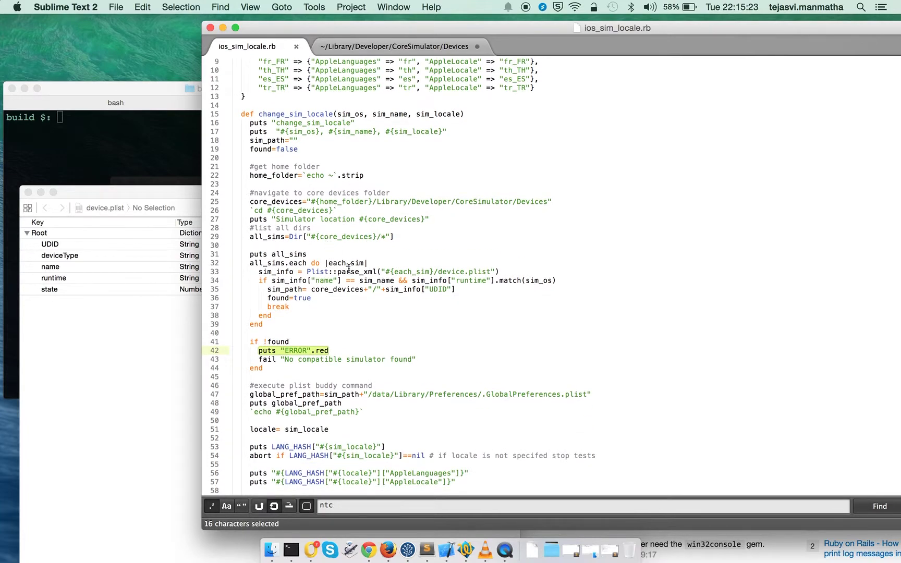
scroll(375, 246, "up", 3)
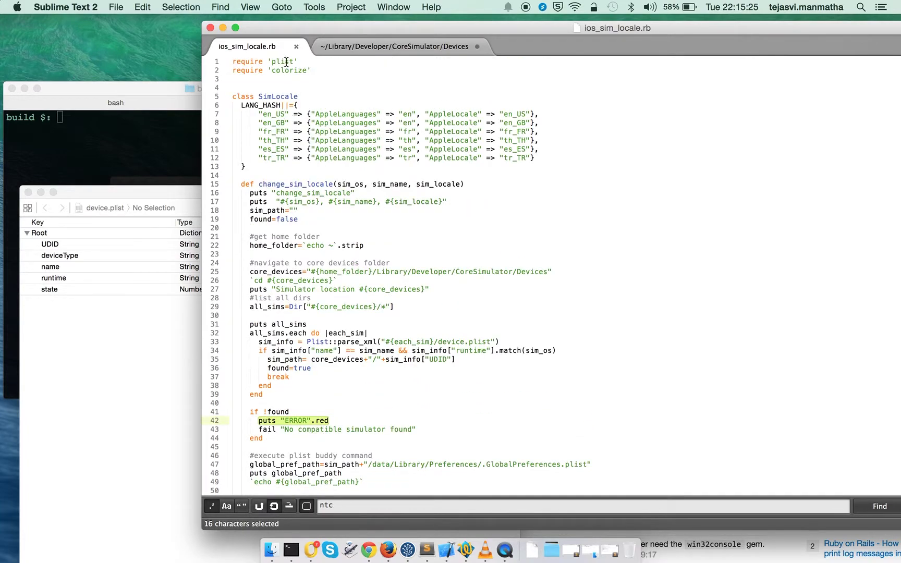
double_click(359, 342)
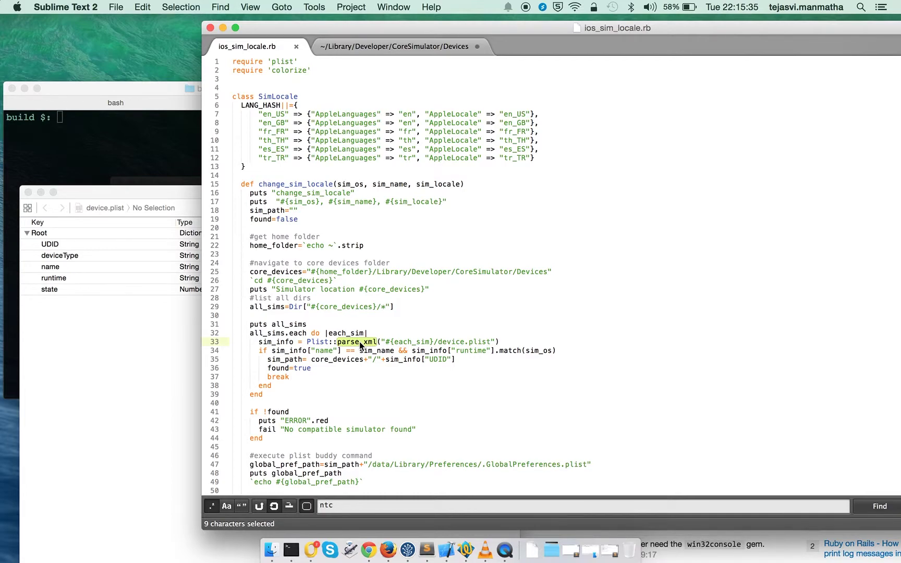
scroll(360, 342, "down", 5)
scroll(360, 342, "down", 3)
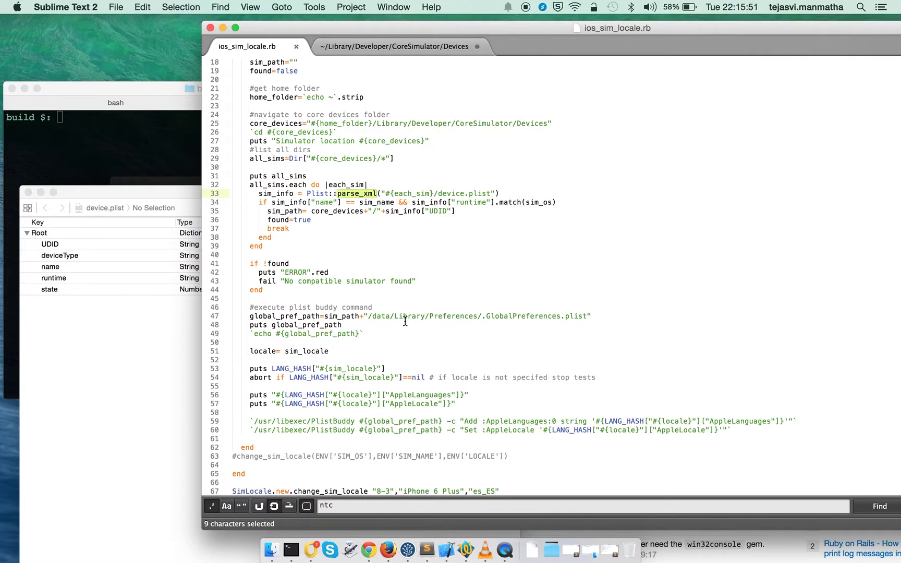
left_click(375, 322)
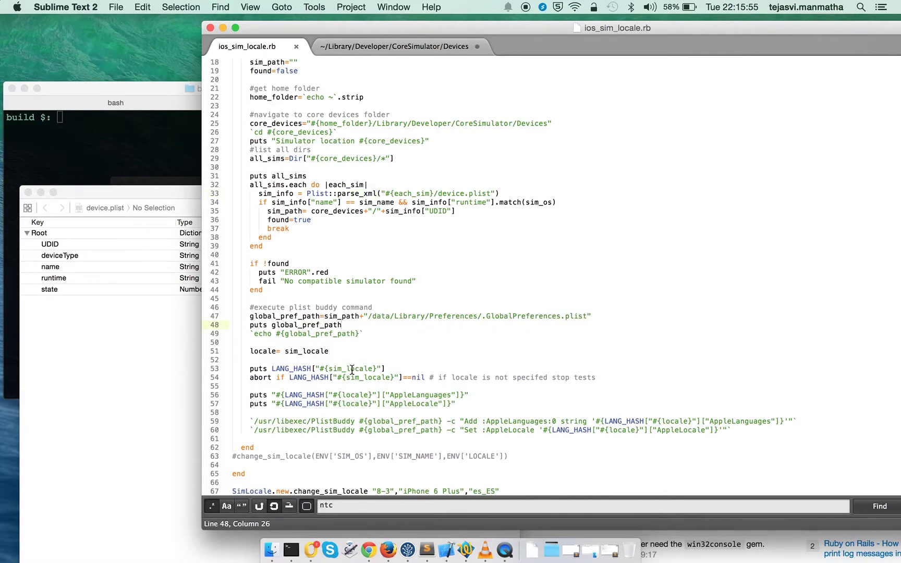
left_click(356, 404)
double_click(619, 420)
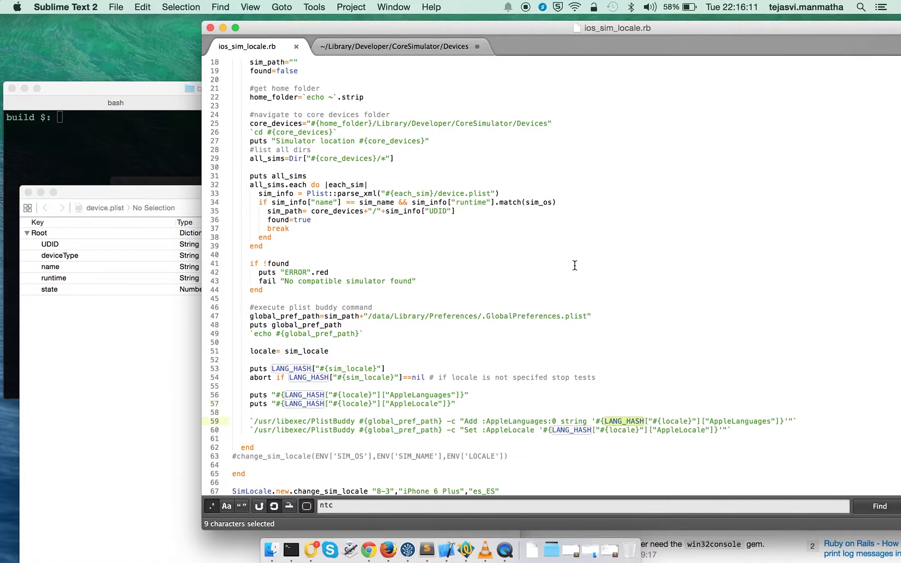
scroll(574, 265, "up", 3)
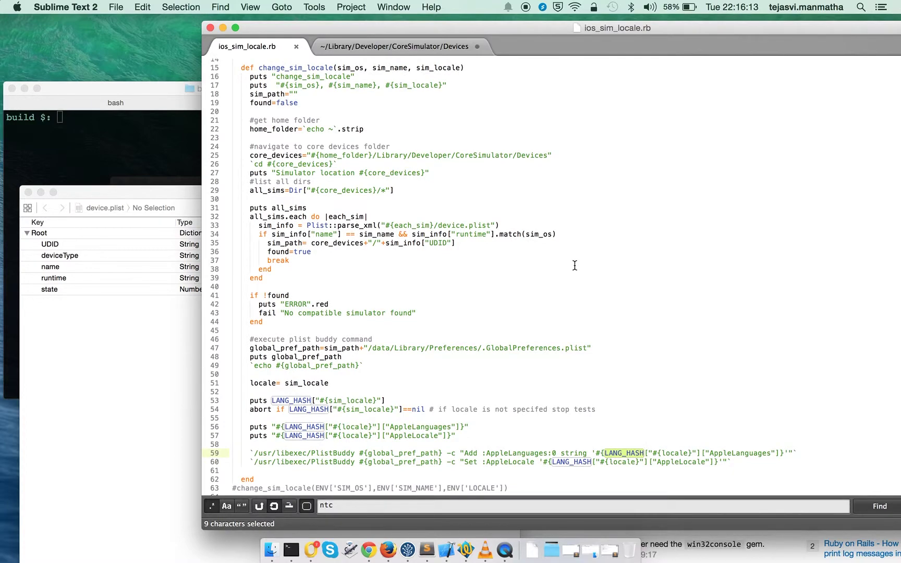
scroll(575, 266, "up", 5)
scroll(575, 266, "up", 2)
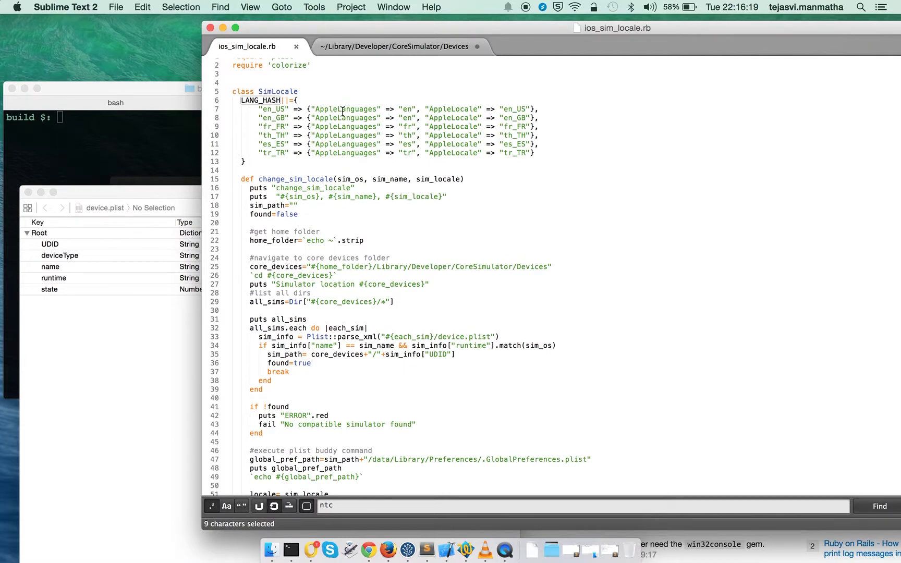
scroll(534, 236, "down", 3)
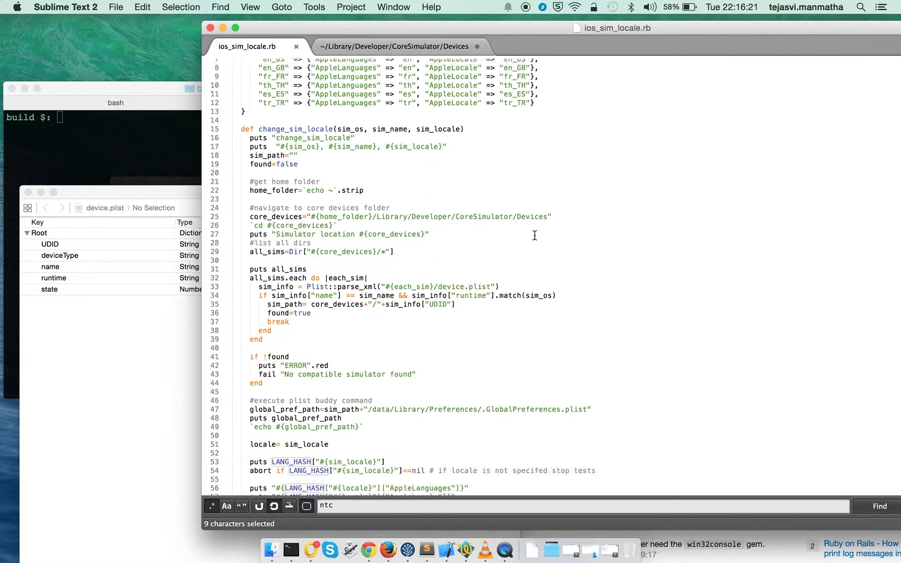
scroll(535, 235, "down", 5)
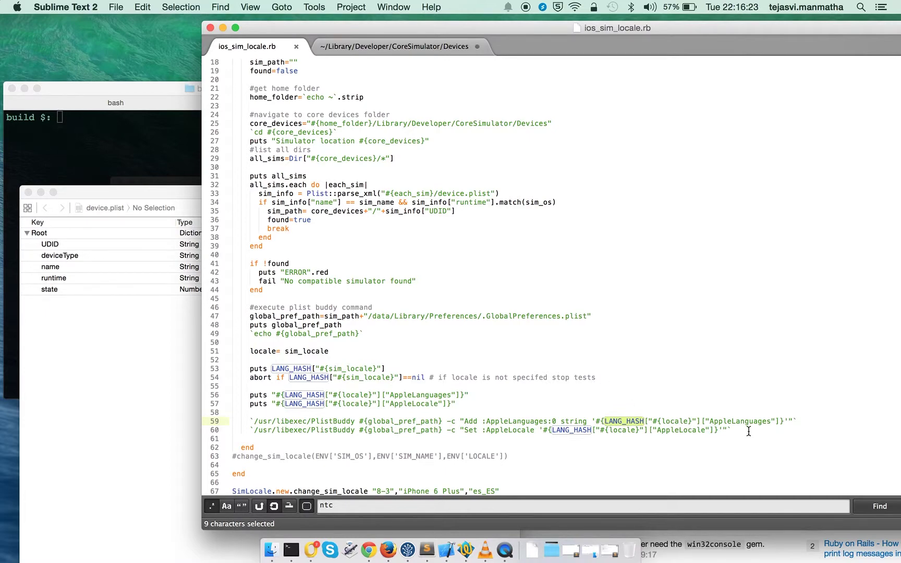
scroll(512, 308, "up", 5)
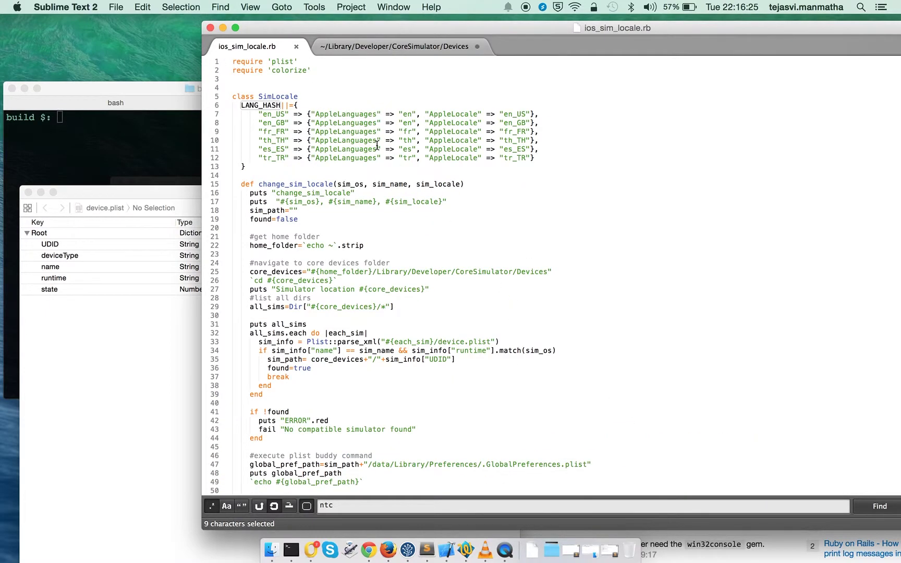
left_click_drag(253, 114, 502, 158)
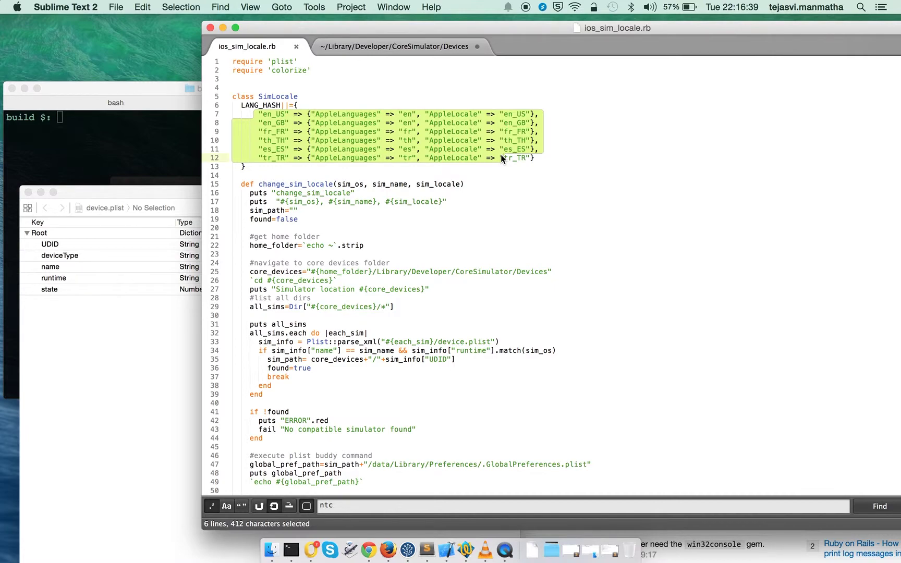
scroll(505, 294, "down", 5)
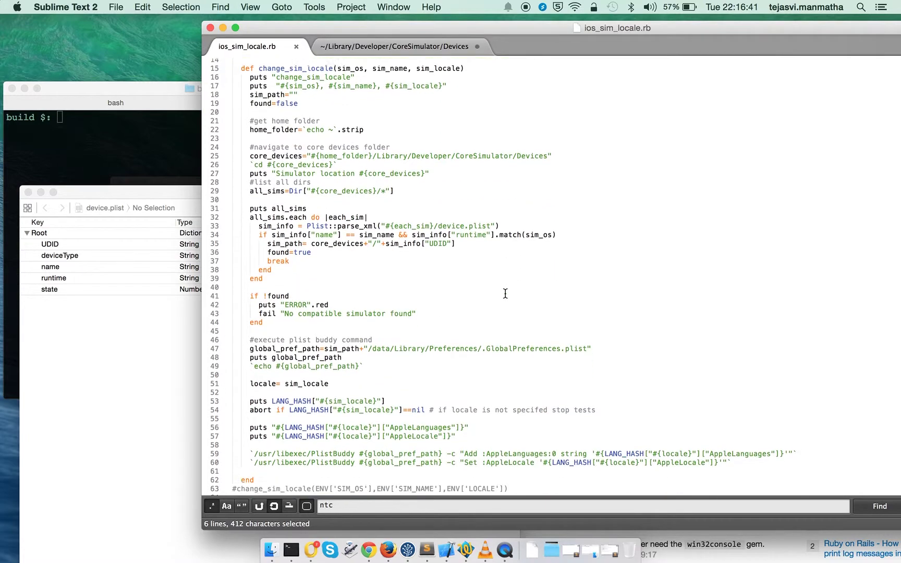
scroll(505, 293, "down", 3)
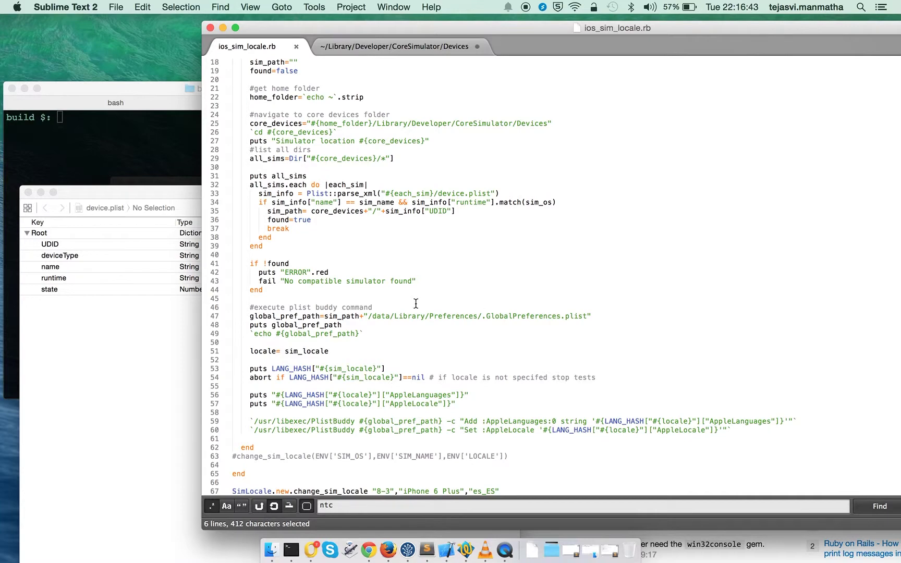
left_click(132, 160)
type("ruby ios_sim_locale.rb")
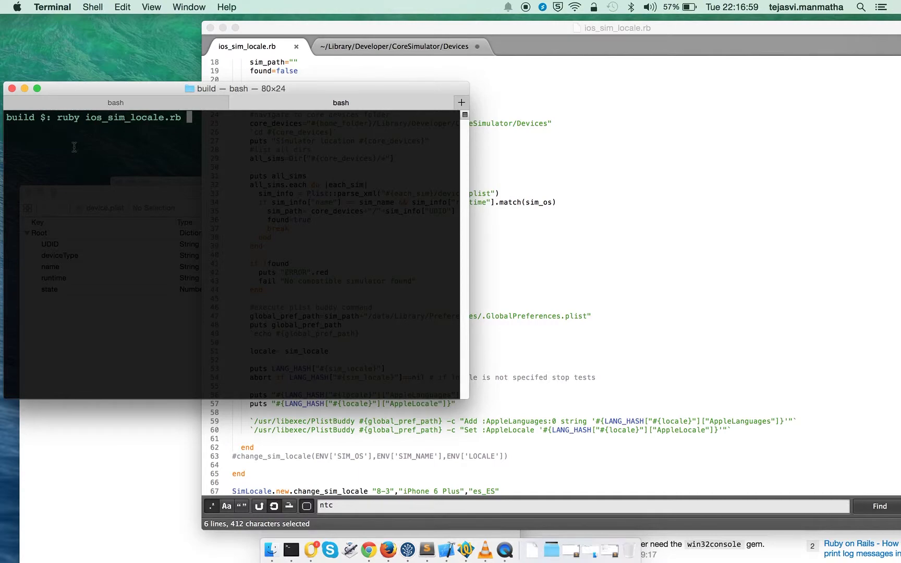
Run ruby ios_sim_locale.rb in Terminal, then switch to Xcode.
key("Return")
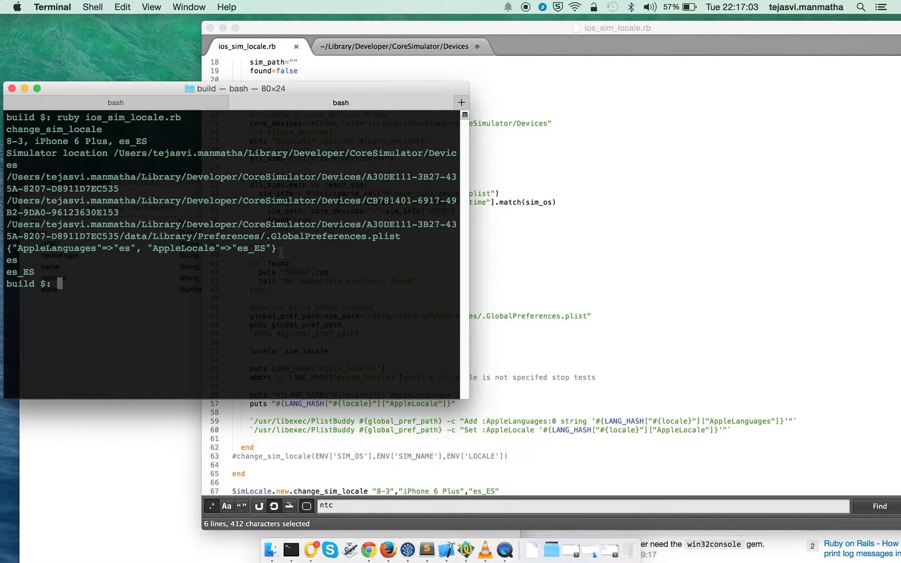
left_click(445, 553)
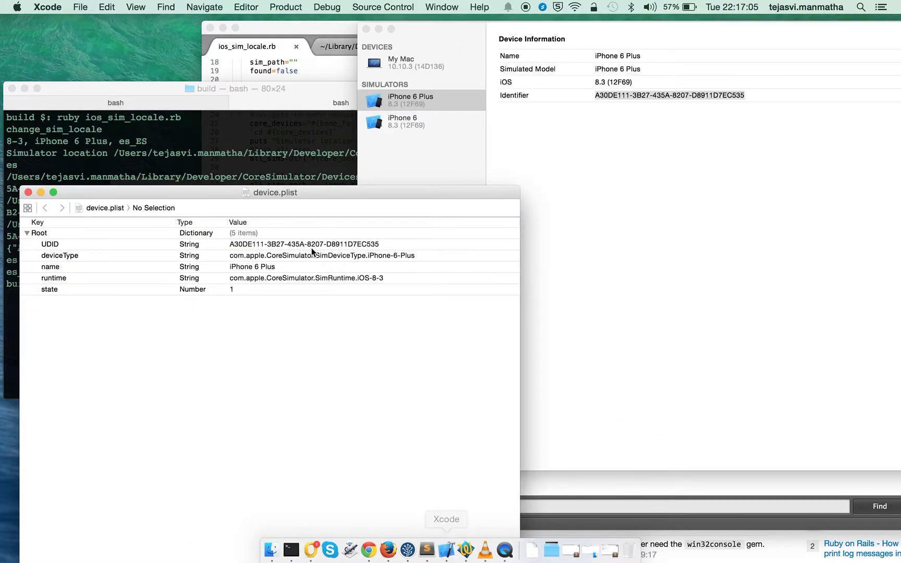
Launch iOS Simulator from Xcode and check Ajustes > General > Idioma y región shows Español and Spain.
left_click(41, 10)
mouse_move(84, 73)
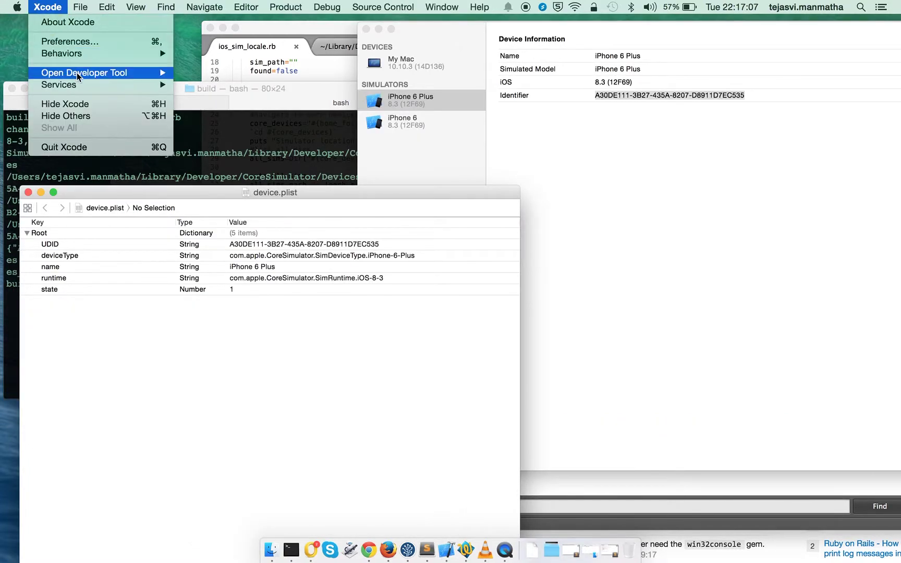
left_click(198, 86)
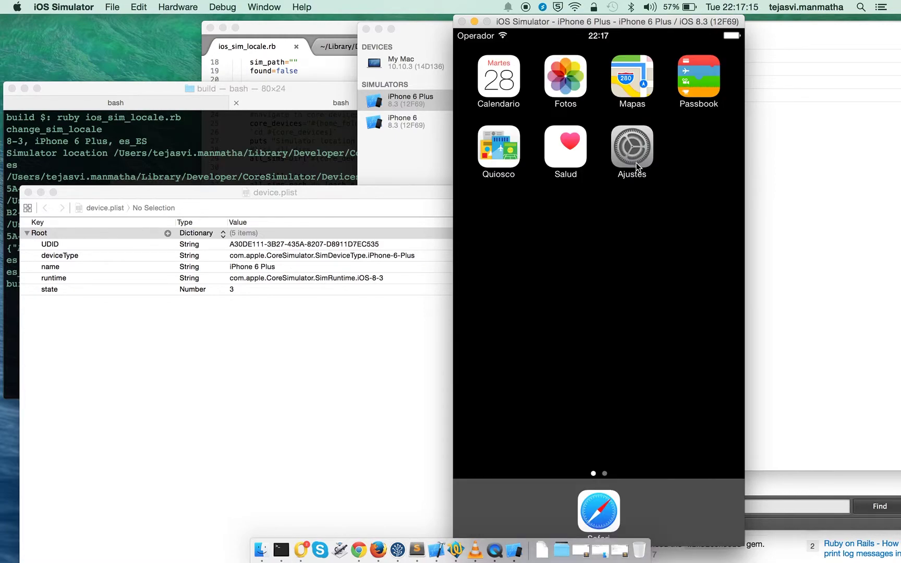
left_click(629, 155)
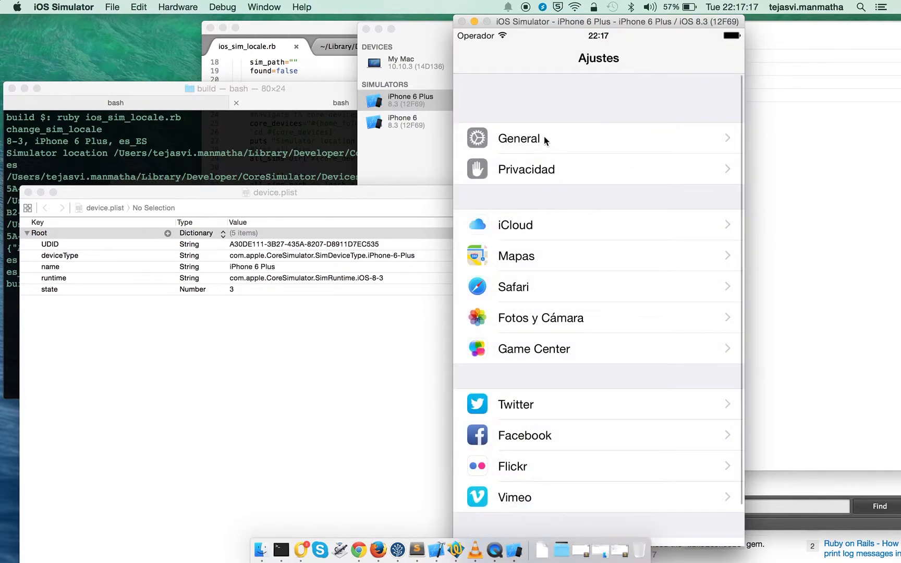
left_click(545, 138)
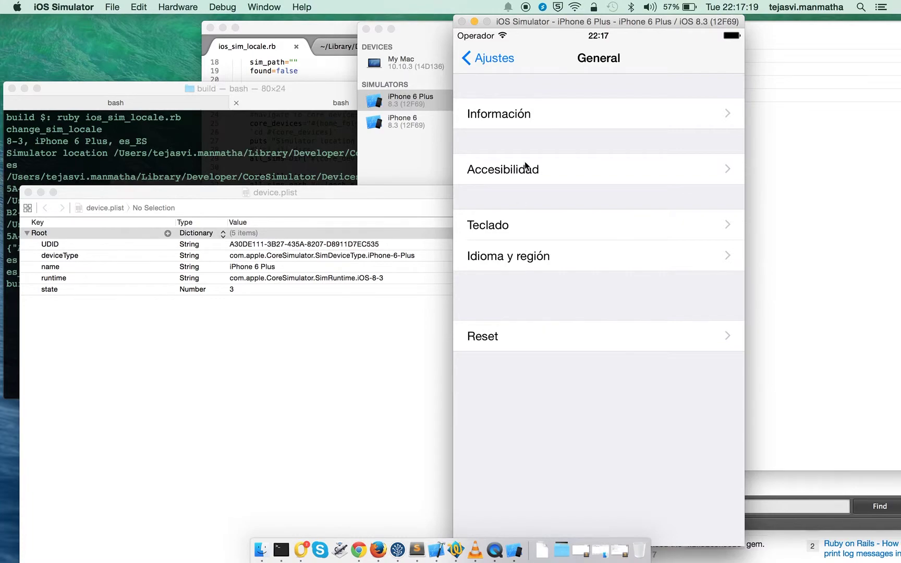
left_click(501, 262)
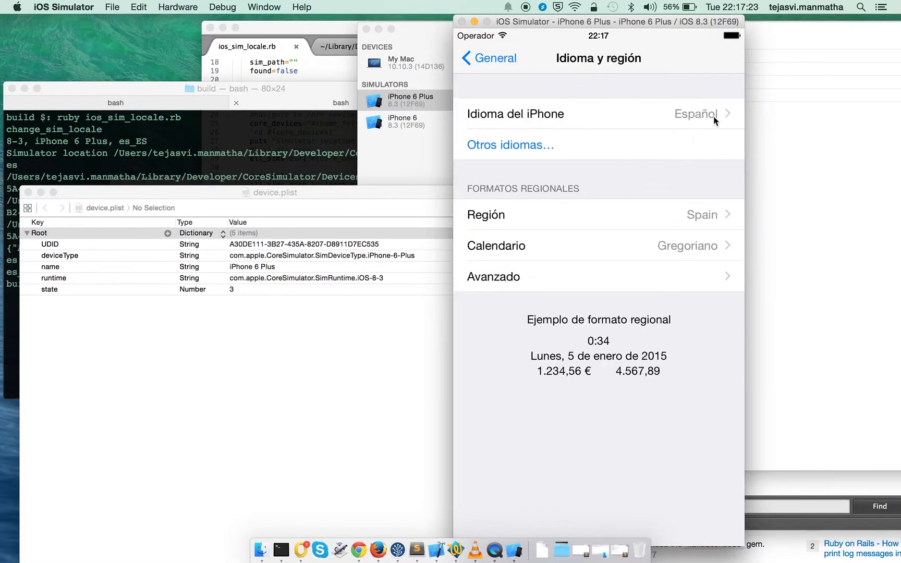
left_click(285, 152)
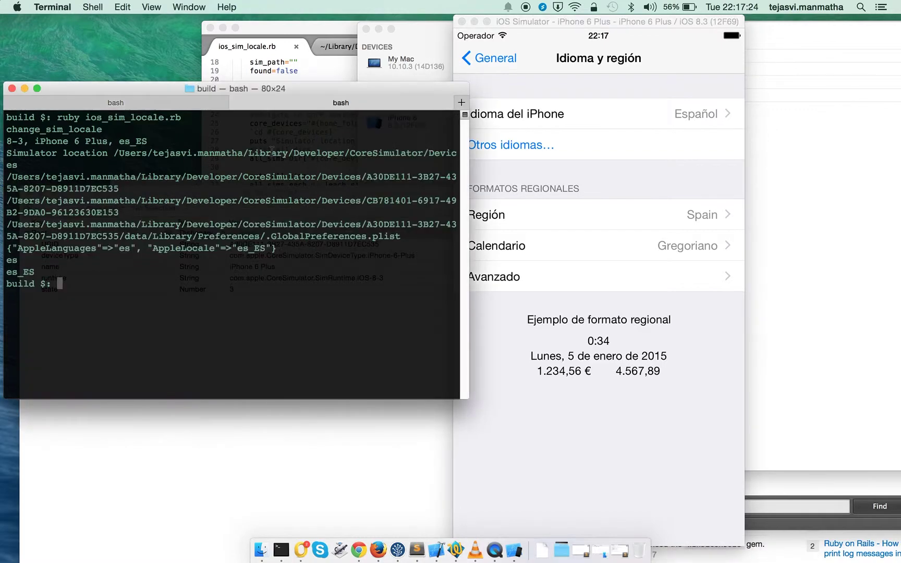
Recall the previous ruby command in Terminal and return to the script.
left_click(320, 73)
scroll(350, 128, "up", 5)
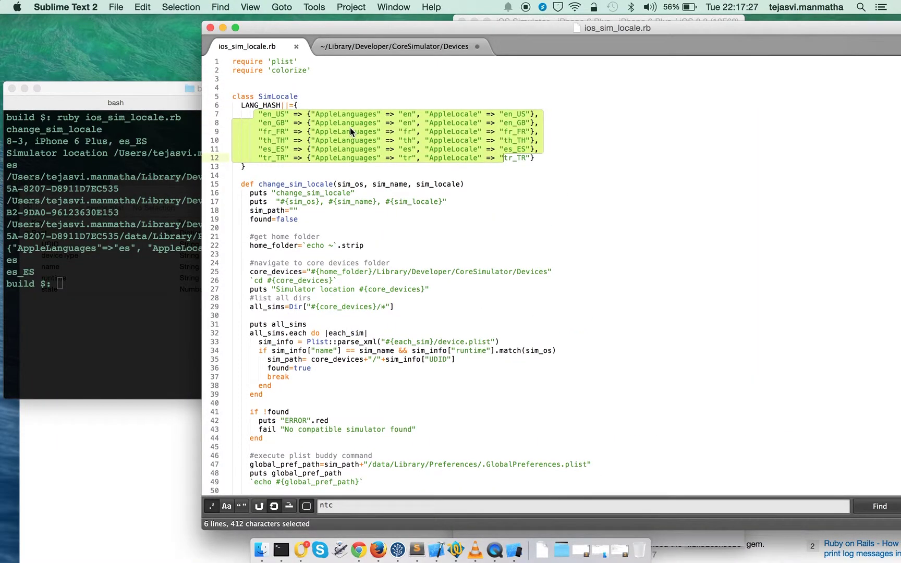
left_click(285, 163)
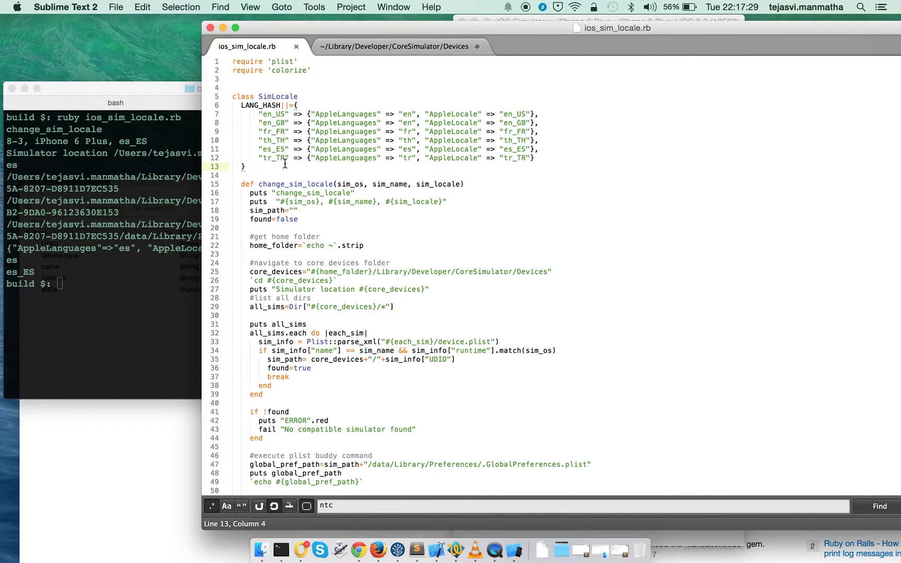
left_click(168, 201)
key("Up")
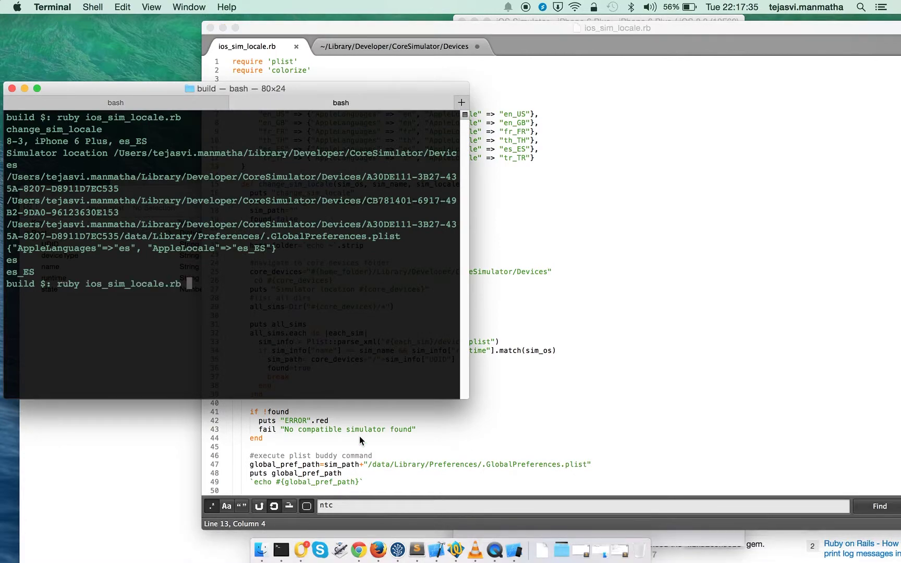
left_click(374, 457)
scroll(504, 451, "down", 5)
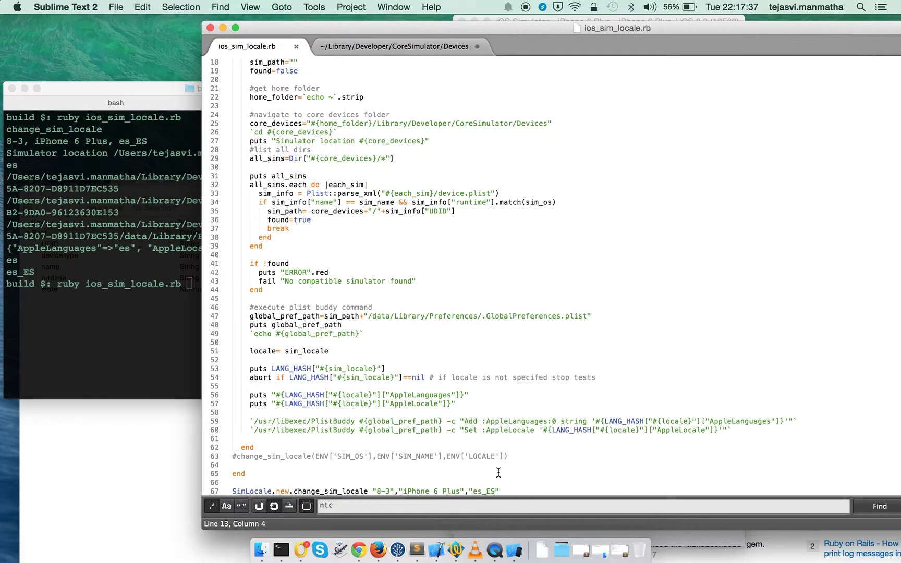
Replace the es_ES locale on line 67 with th_TH and save the script.
double_click(487, 491)
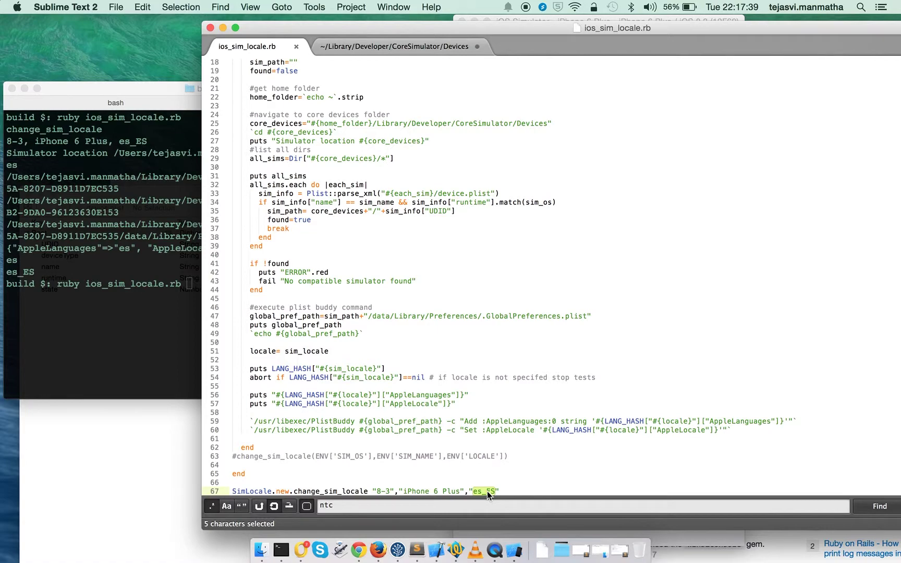
type("th_")
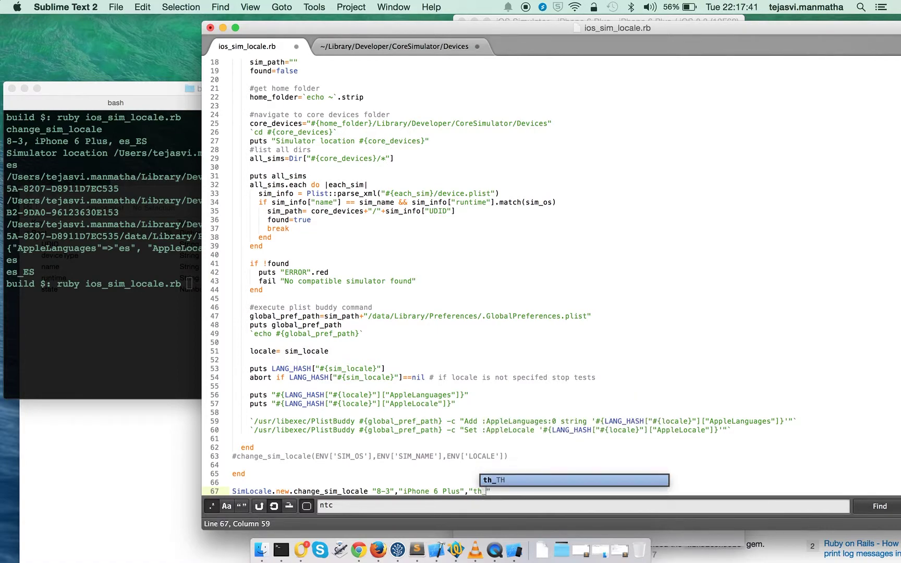
type("\"")
key("Left")
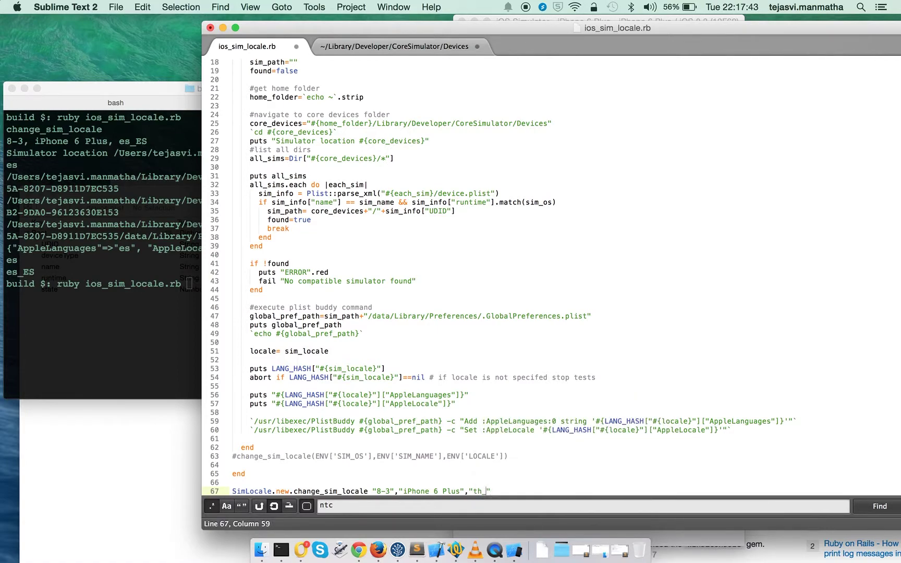
type("T")
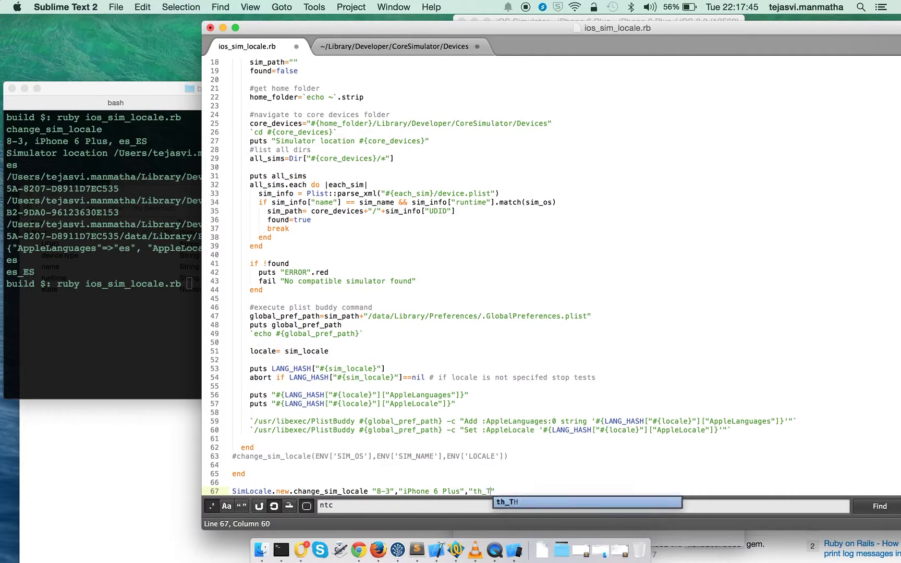
type("H")
key("super+s")
Rerun the script with th_TH in Terminal and quit the iOS Simulator.
left_click(157, 333)
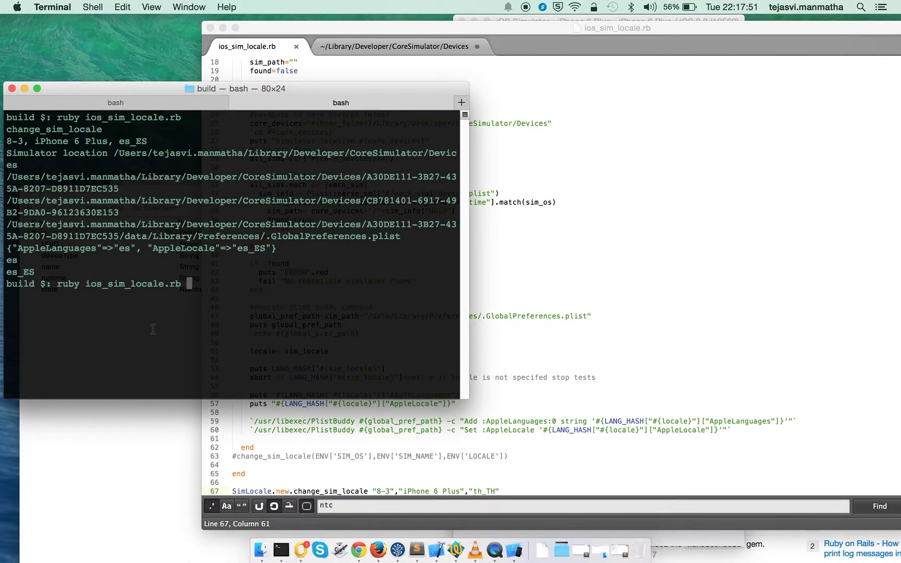
key("Return")
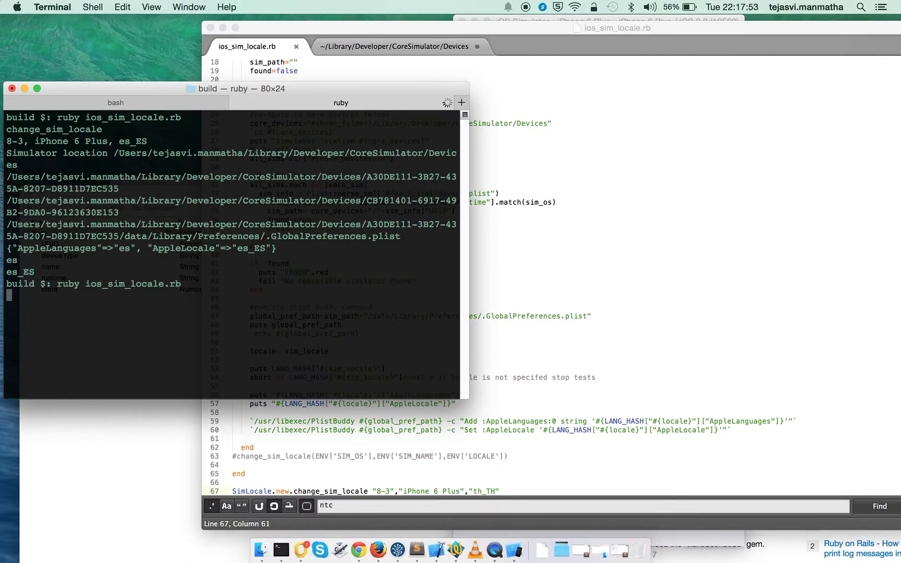
left_click(514, 549)
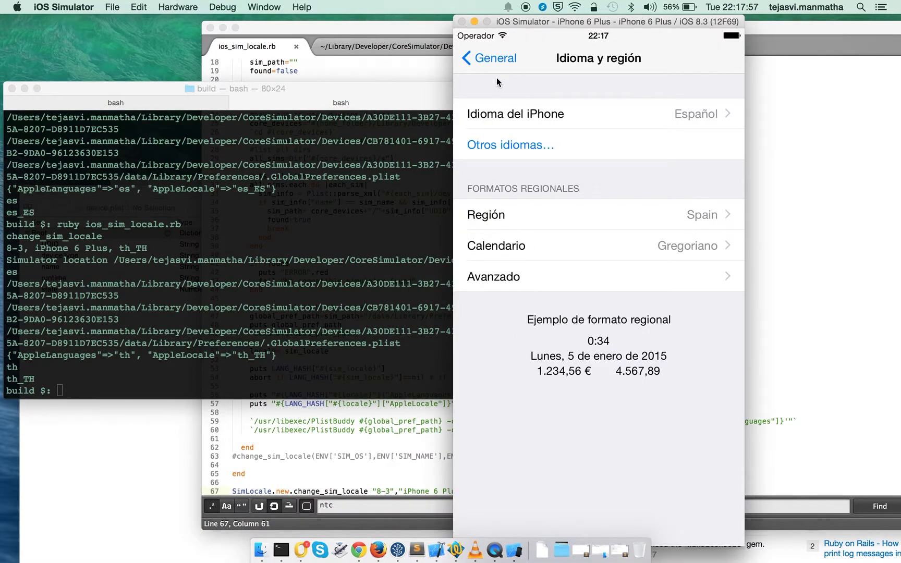
key("super+q")
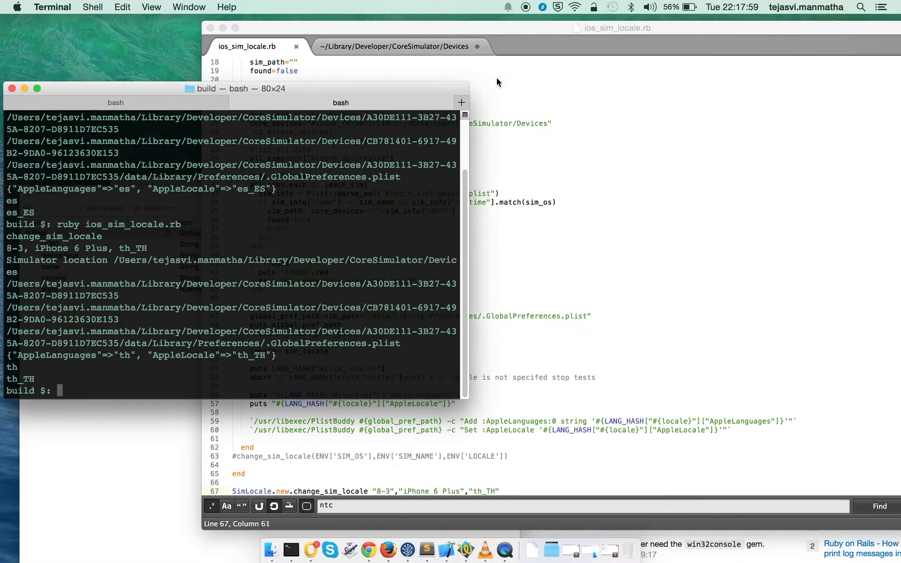
Relaunch iOS Simulator from Xcode and verify Language & Region shows Thai and Thailand.
left_click(448, 550)
left_click(47, 7)
mouse_move(84, 73)
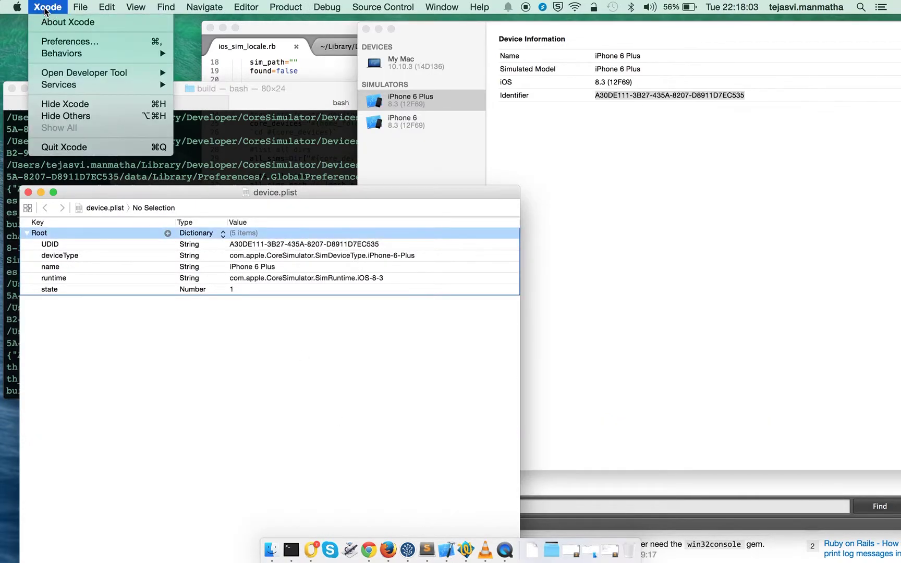
left_click(207, 85)
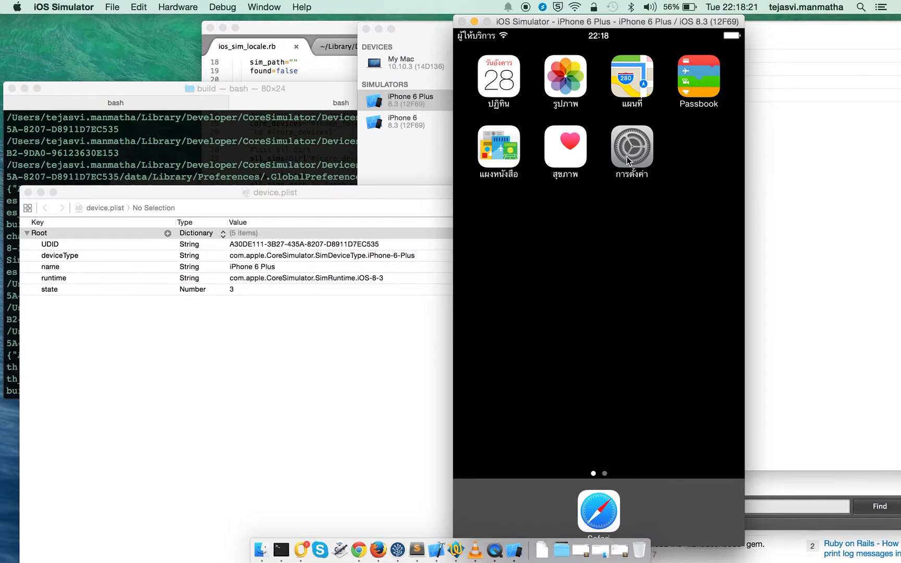
left_click(627, 158)
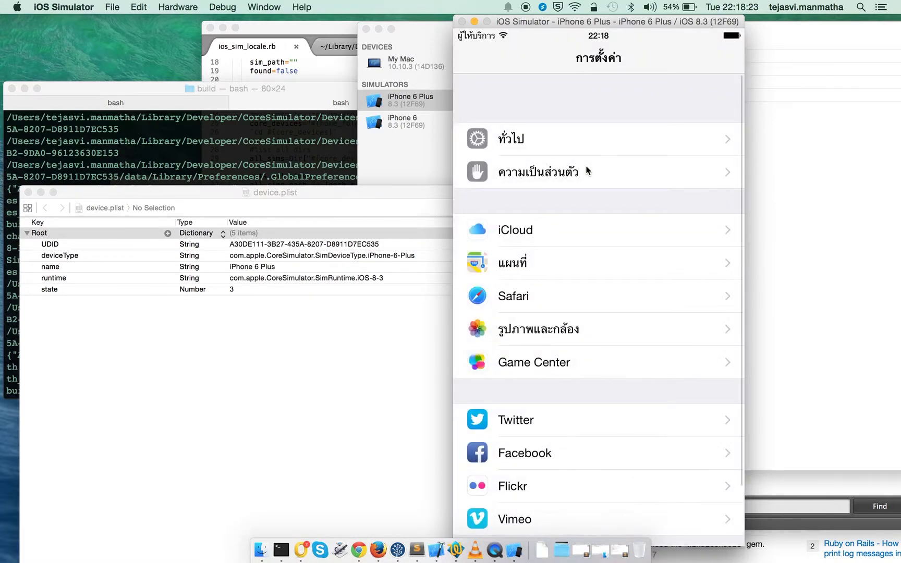
left_click(556, 147)
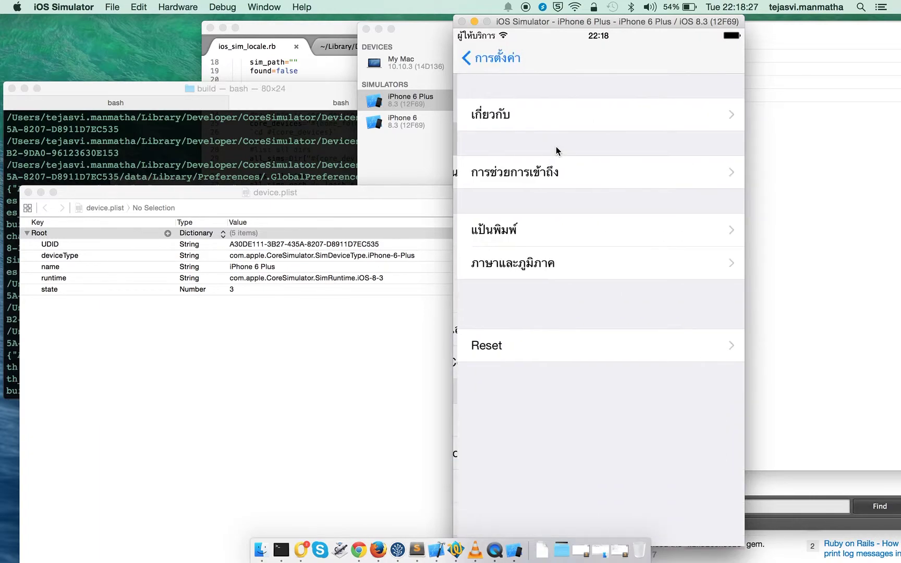
left_click(556, 265)
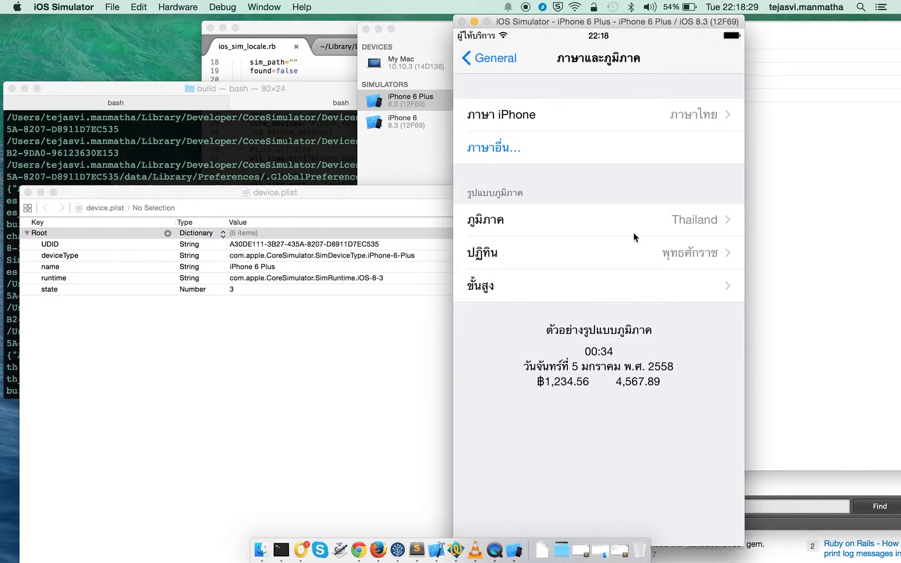
left_click(272, 141)
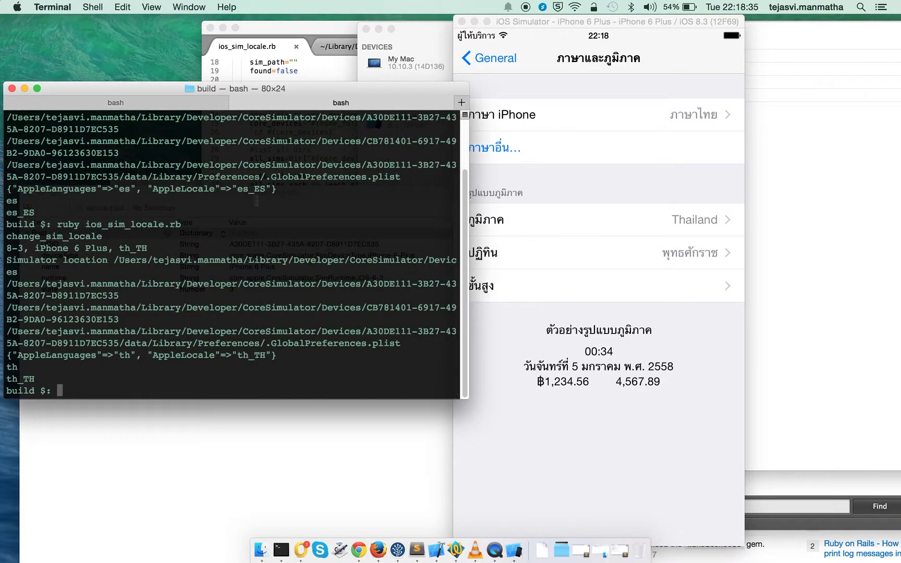
Change the OS version on line 67 back to "8-1" and save the script.
left_click(314, 74)
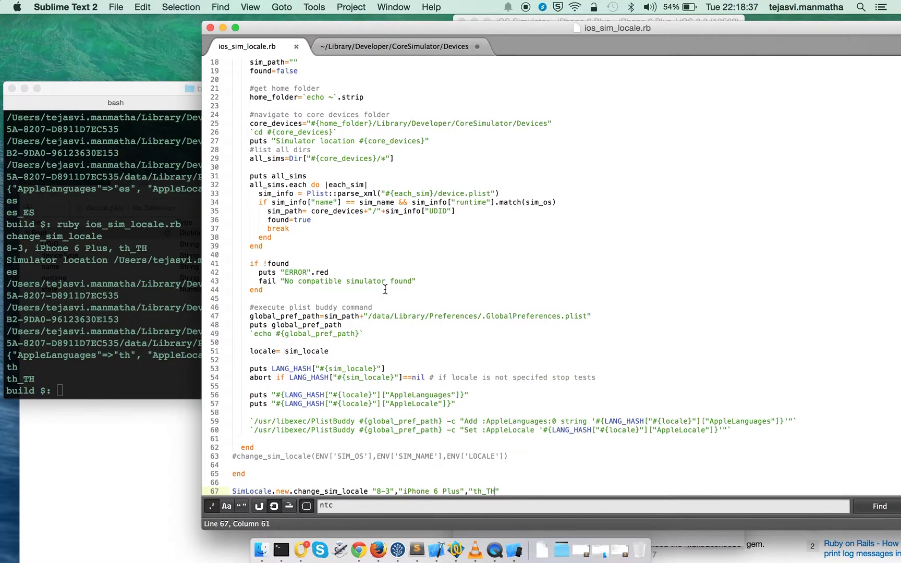
left_click(390, 491)
key("BackSpace")
type("1")
key("super+s")
Clear Terminal and rerun the script, which prints a red ERROR from line 43.
left_click(139, 315)
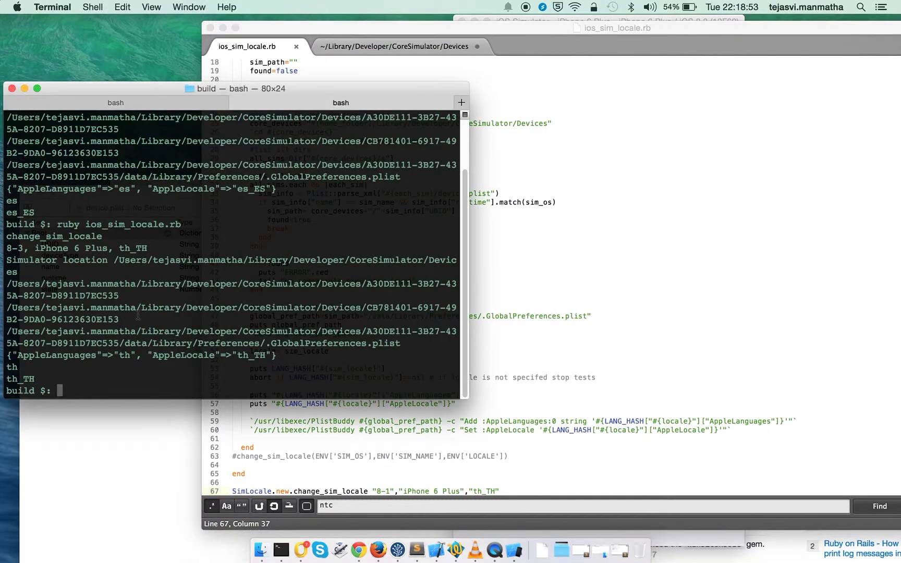
key("super+k")
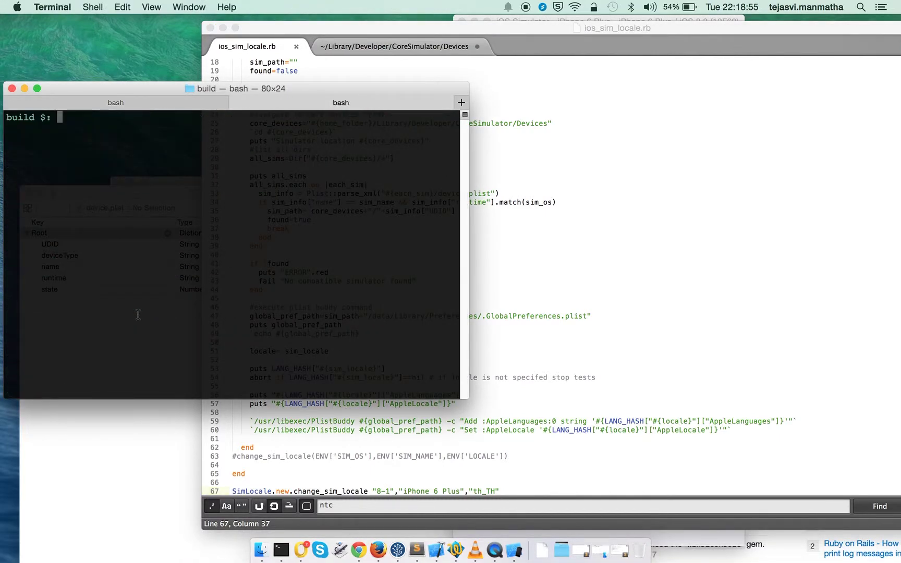
type("ruby ios_sim_locale.rb")
key("Return")
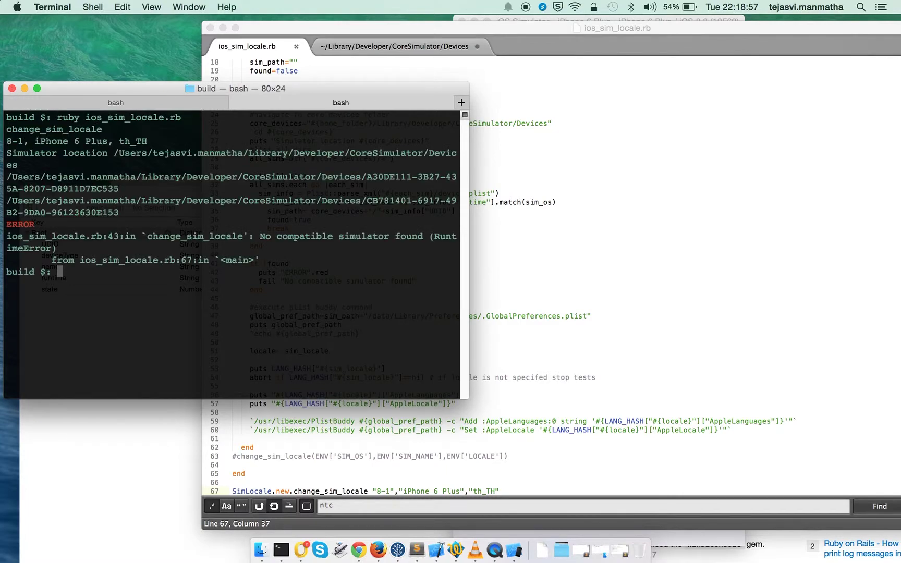
double_click(20, 223)
double_click(115, 236)
left_click(526, 297)
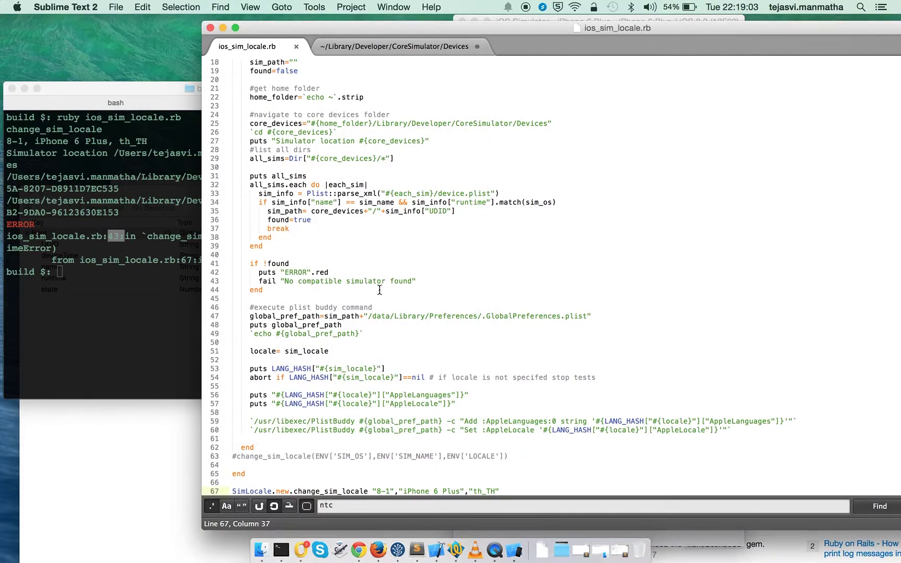
scroll(378, 289, "up", 2)
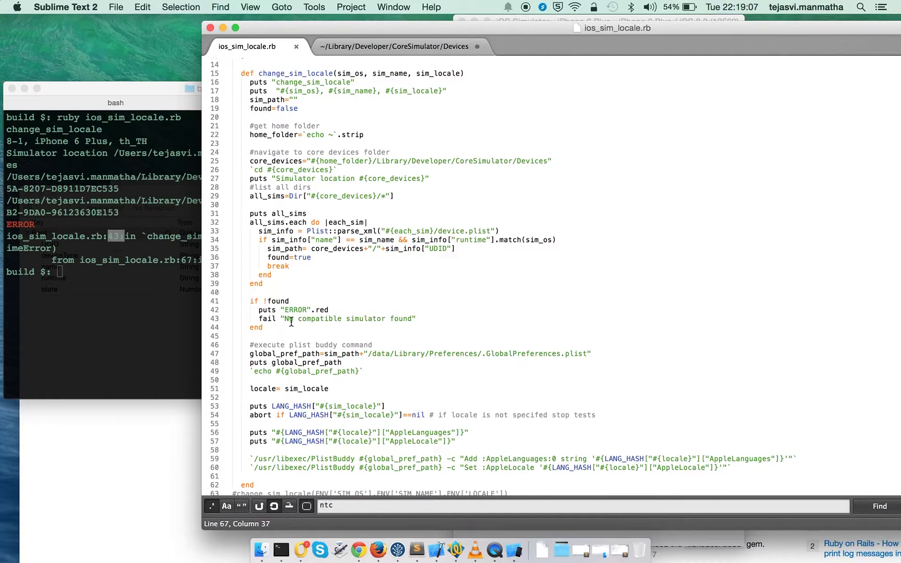
Move "No compatible simulator found" after "ERROR:" in the puts on line 42 and save.
left_click_drag(284, 319, 412, 323)
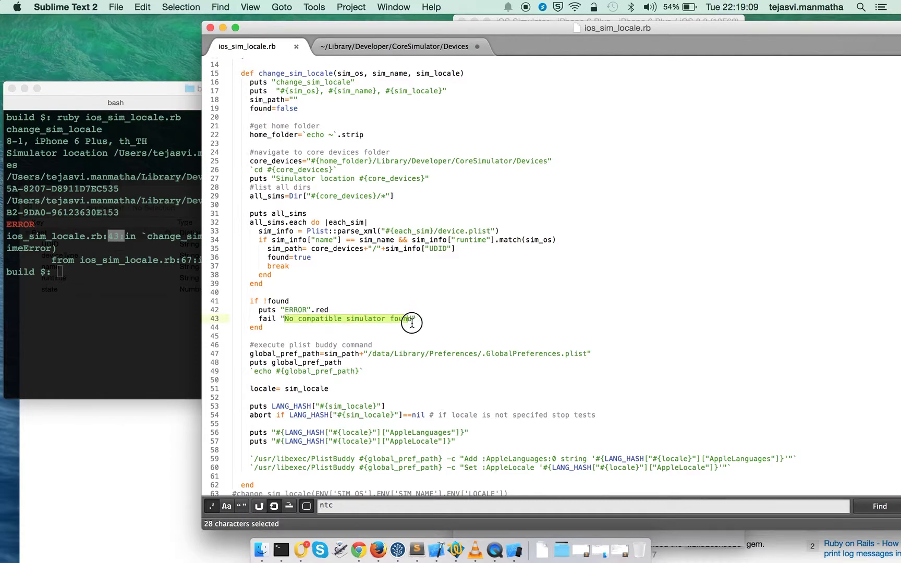
key("super+x")
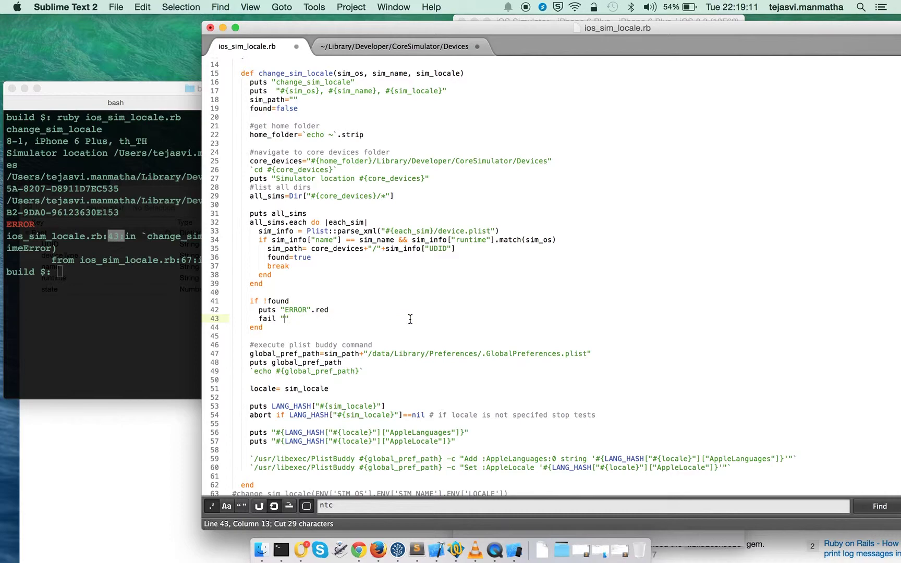
left_click(312, 310)
type(":")
key("super+v")
key("super+s")
scroll(443, 340, "down", 3)
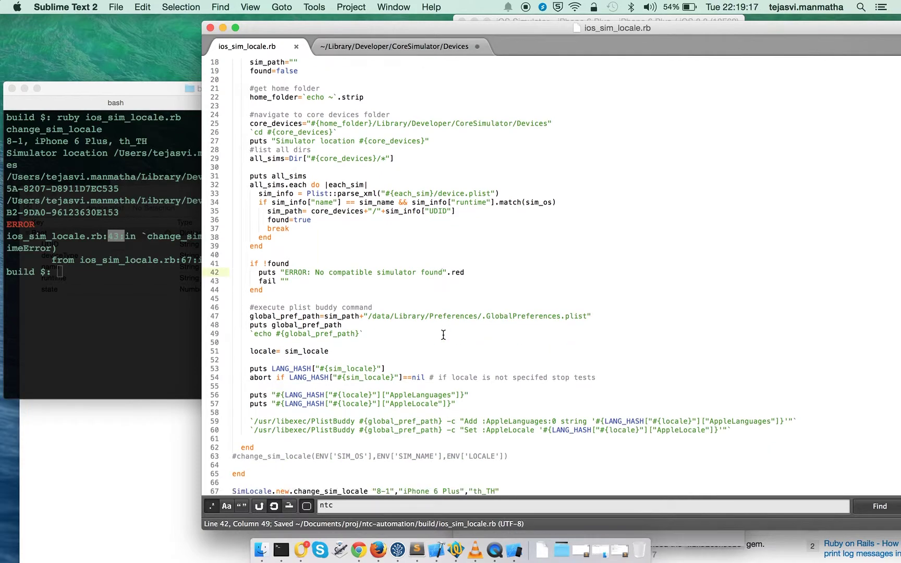
Restore "8-3" and change the device name to "iPhone 6 Plusxx" on line 67, then save.
left_click(388, 492)
key("BackSpace")
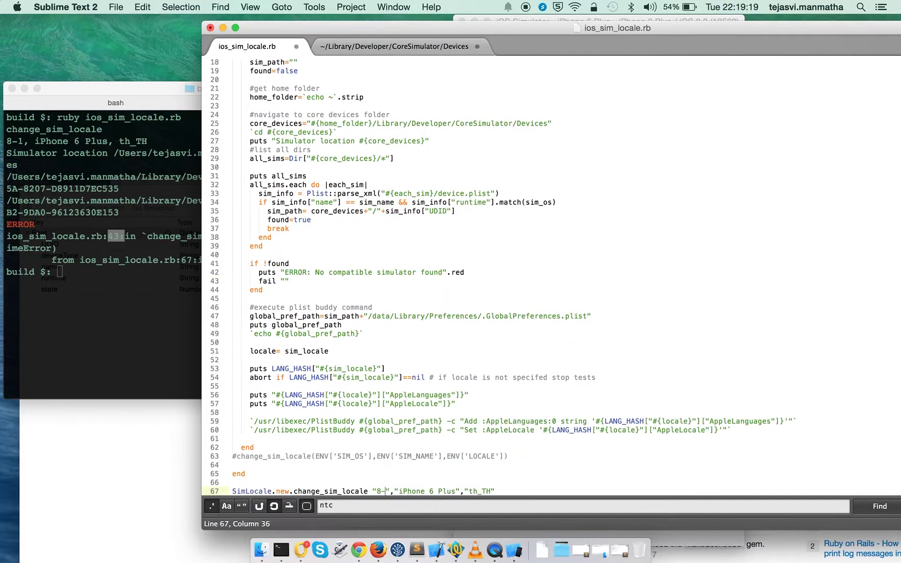
type("3")
key("Right")
key("Right")
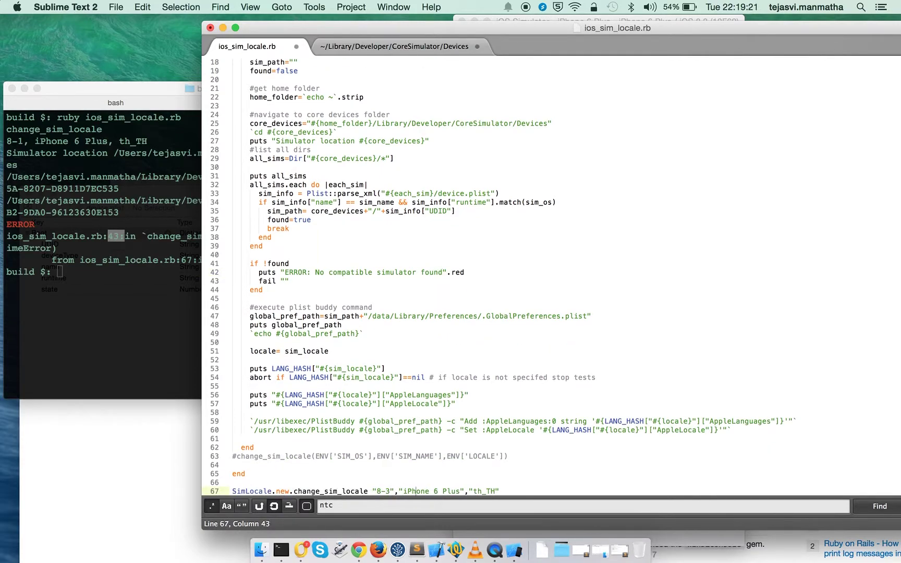
key("Right")
key("Right")
key("Right")
key("Right")
key("Right")
key("Right")
key("Right")
key("Right")
key("Right")
type("xx")
key("super+s")
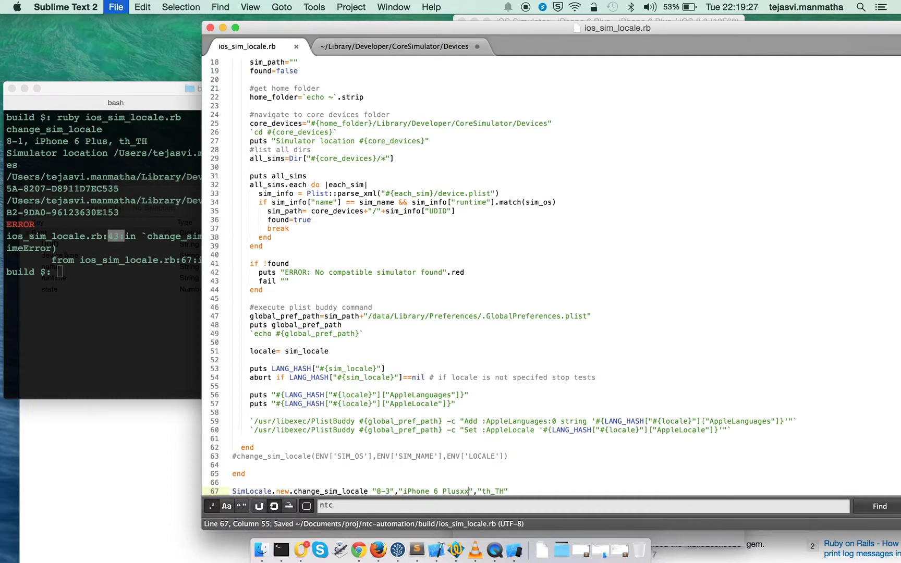
Clear Terminal and rerun the script, which reports ERROR: No compatible simulator found.
left_click(104, 269)
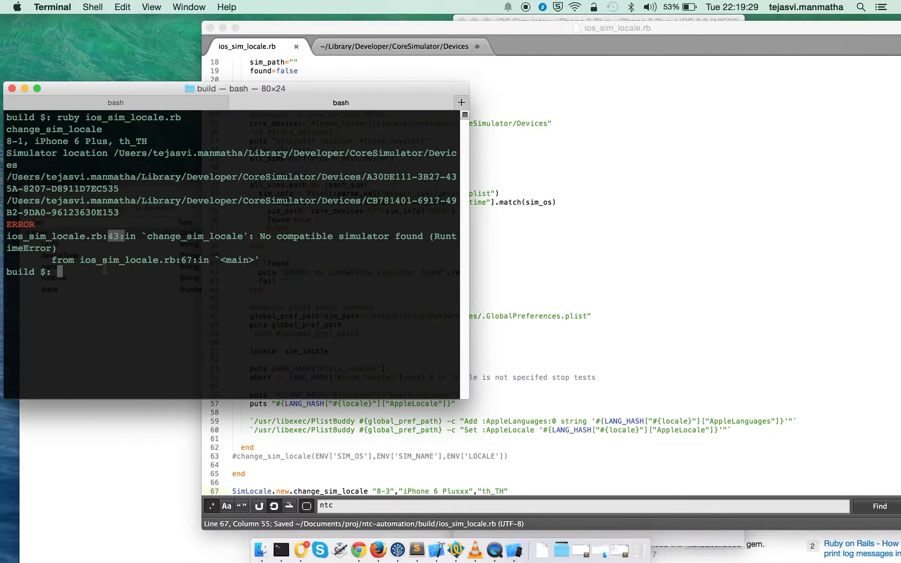
key("super+k")
key("Up")
key("Return")
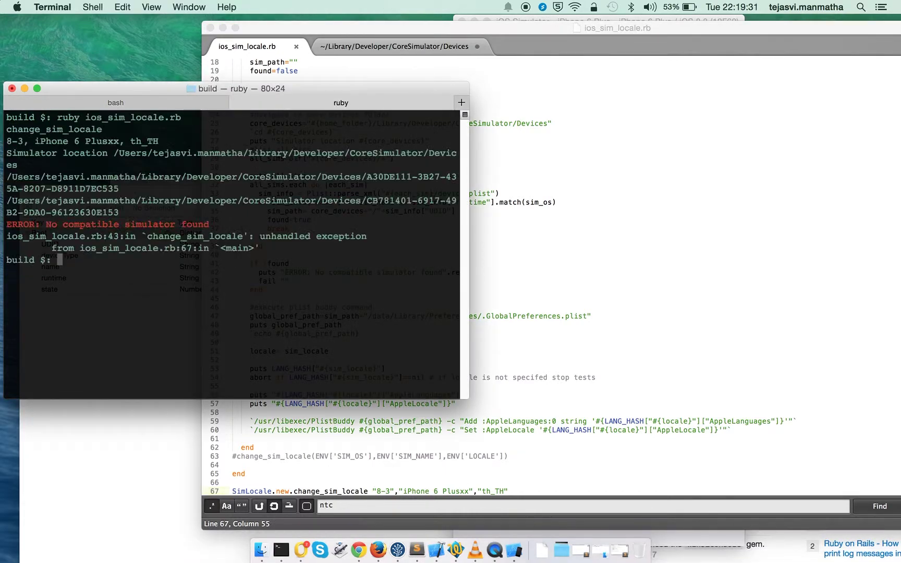
left_click_drag(47, 225, 204, 227)
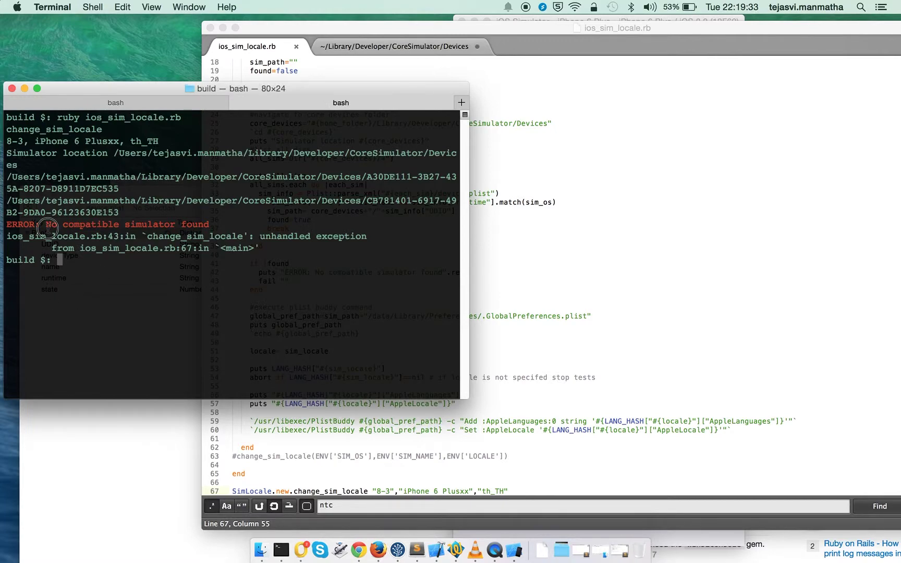
left_click(187, 254)
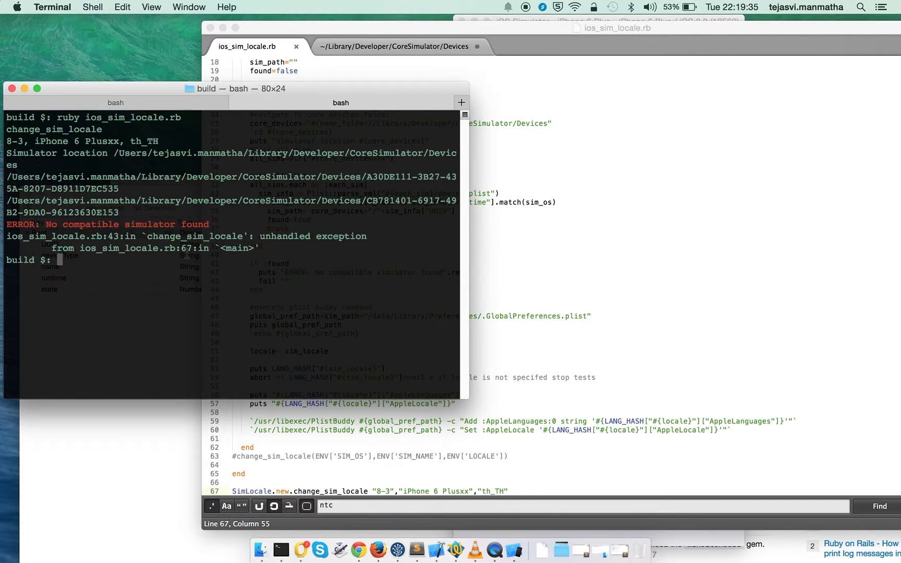